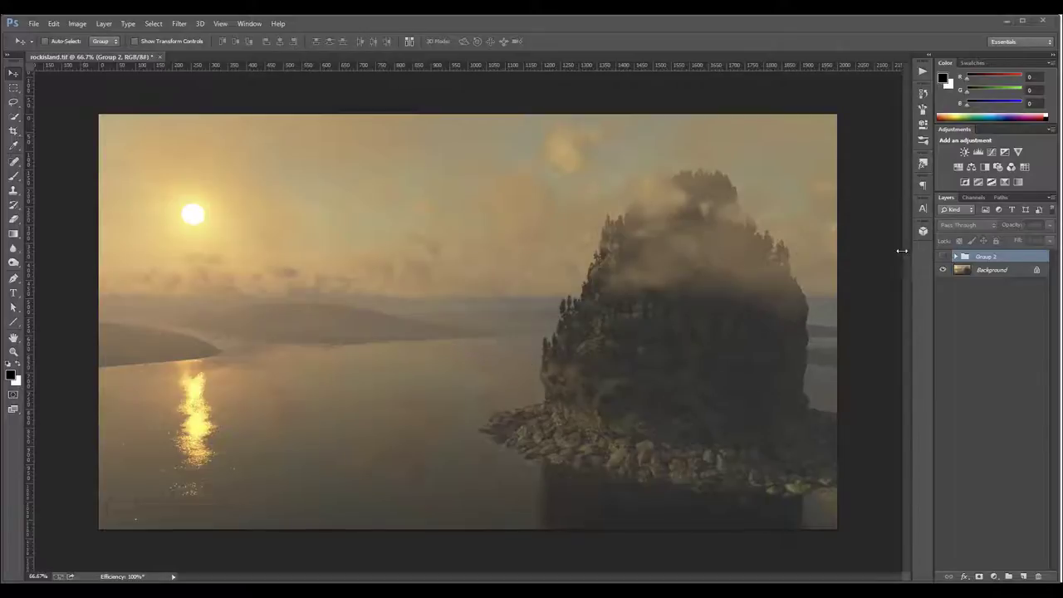
# Turn on Group 2's visibility to show the light-leak overlay over the rock island image
pyautogui.click(942, 259)
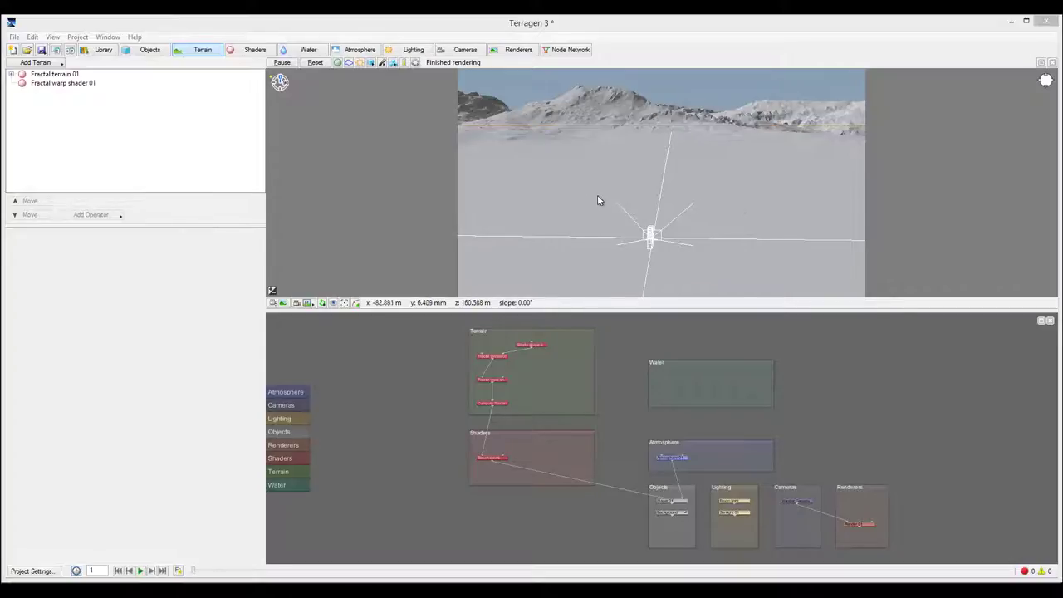
# Rotate the preview camera toward the jagged snowy mountains beyond the flat plain
pyautogui.moveTo(595, 194); pyautogui.dragTo(610, 173)
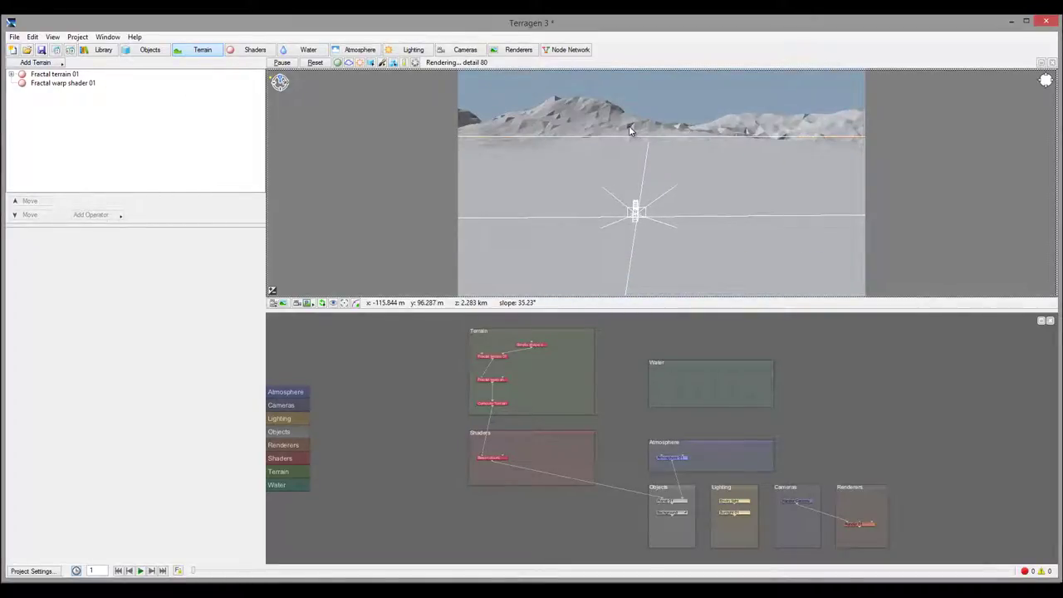
# Expand Fractal terrain 01 to expose its Simple shape shader and move that node down-right
pyautogui.click(11, 74)
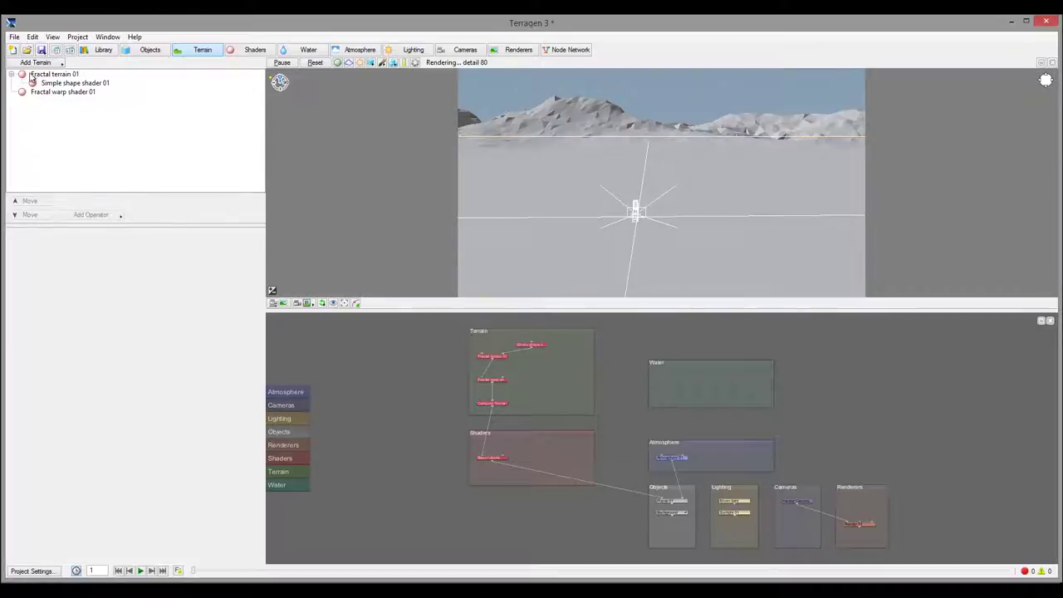
pyautogui.scroll(1, 526, 380)
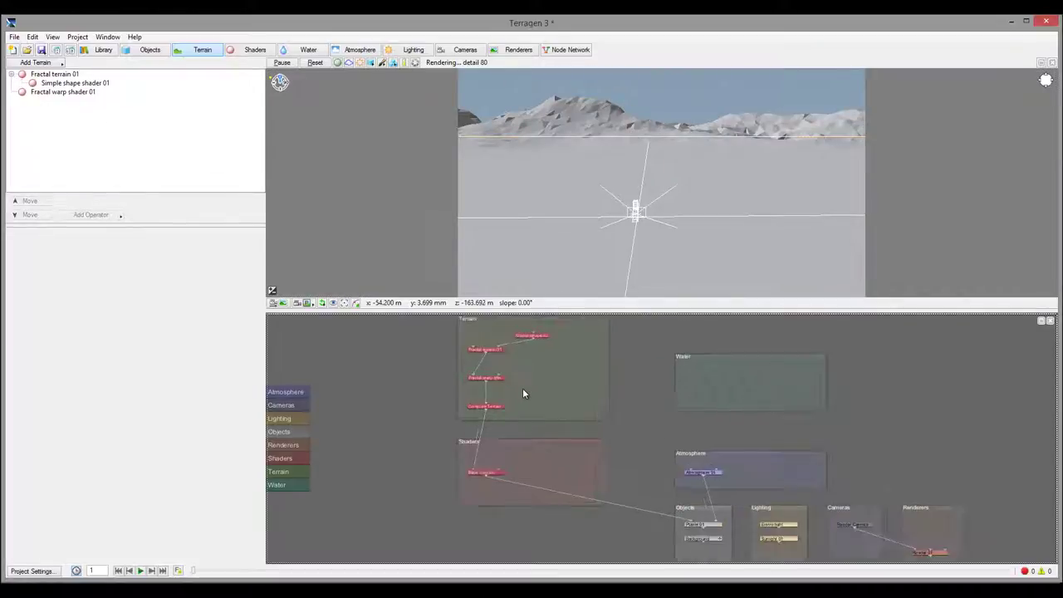
pyautogui.scroll(1, 523, 388)
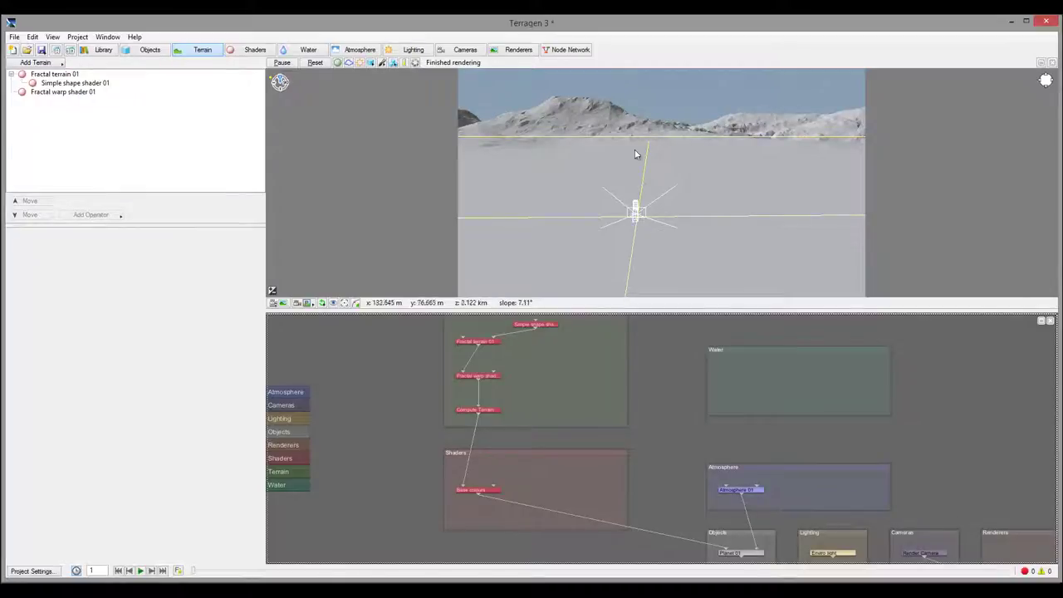
pyautogui.moveTo(570, 194); pyautogui.dragTo(760, 197)
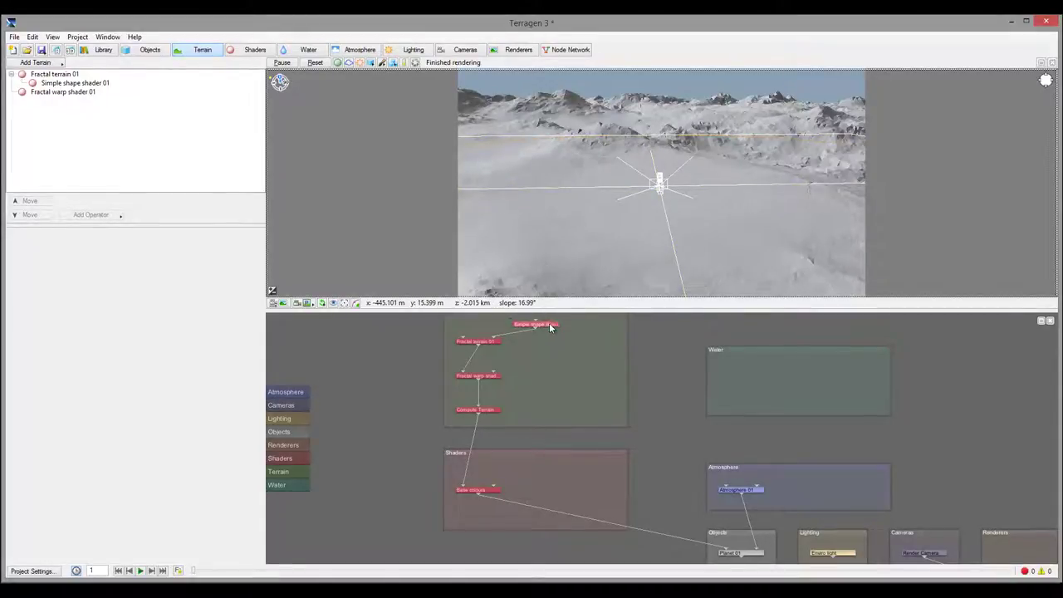
pyautogui.moveTo(548, 323)
pyautogui.mouseDown()
pyautogui.moveTo(557, 331)
pyautogui.moveTo(548, 323)
pyautogui.mouseUp()
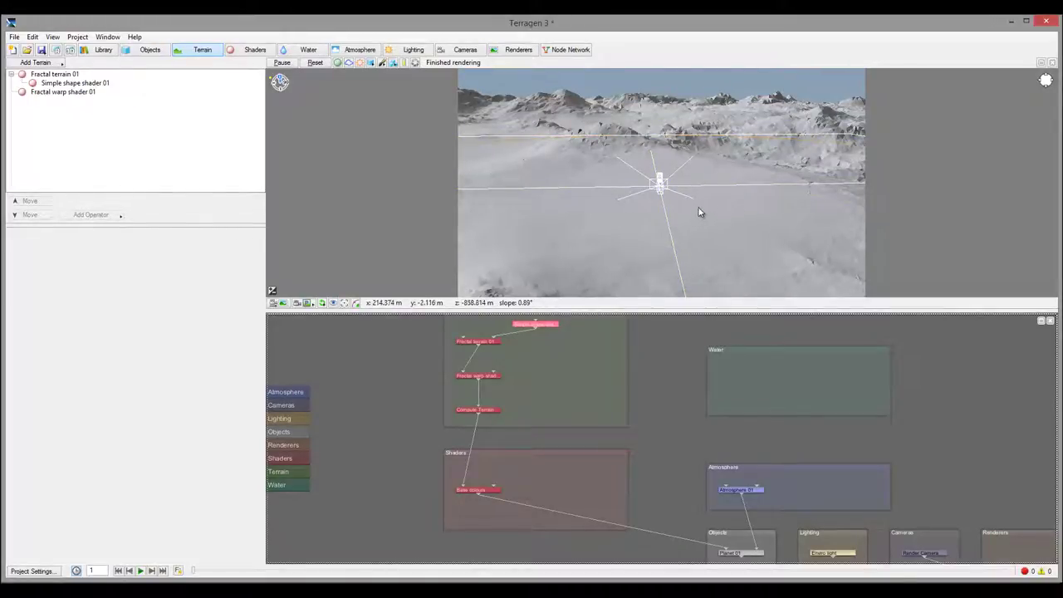
pyautogui.moveTo(717, 213)
pyautogui.mouseDown(button='middle')
pyautogui.moveTo(678, 216)
pyautogui.moveTo(706, 215)
pyautogui.mouseUp(button='middle')
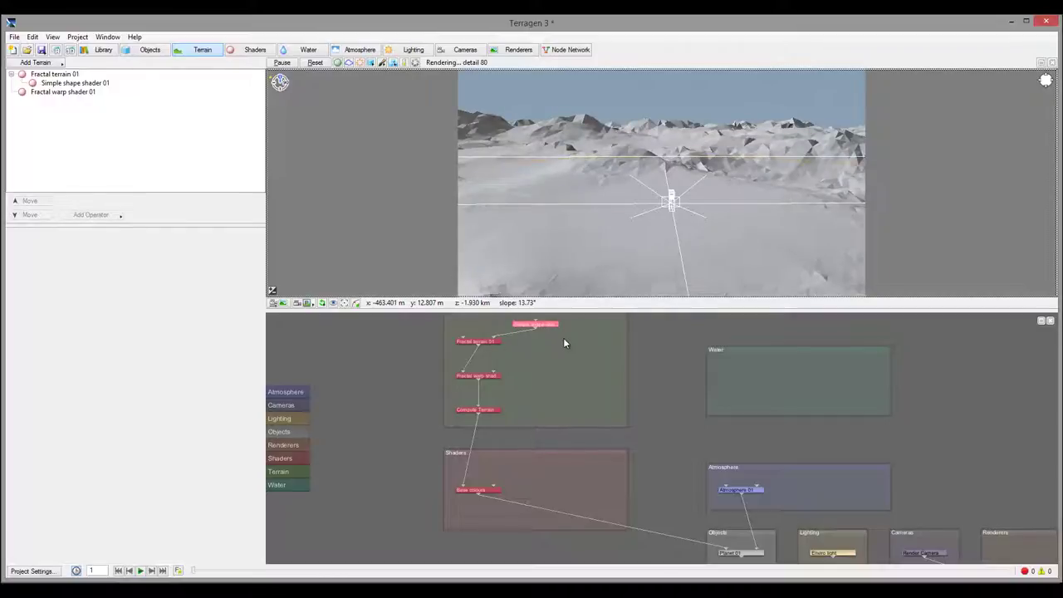
# Open Simple shape shader 01's settings, review them, and close without changes
pyautogui.doubleClick(520, 323)
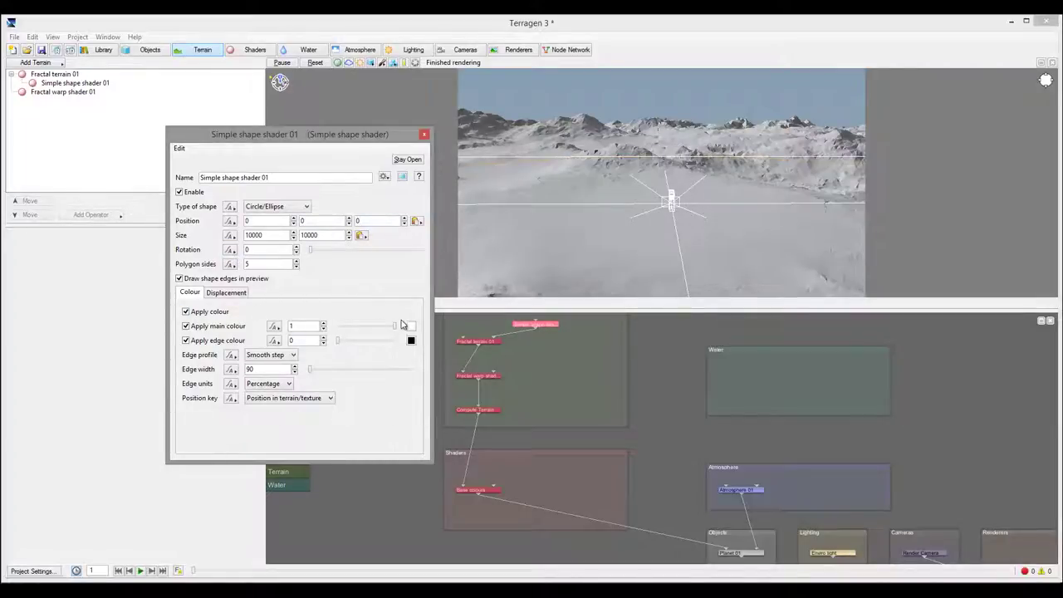
pyautogui.click(424, 135)
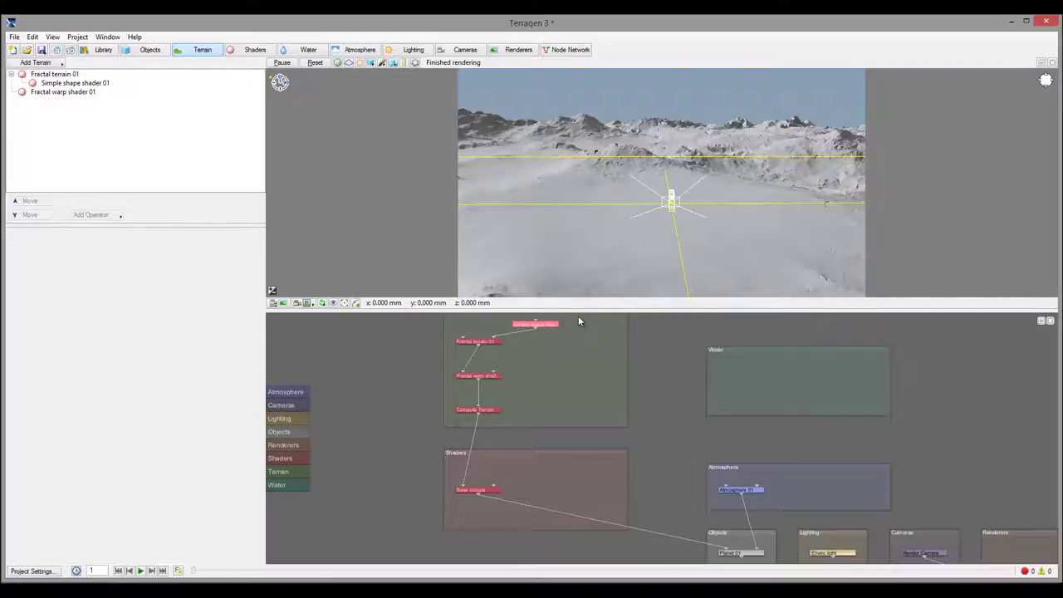
# Add a Distance shader from Create Shader > Colour Shader, place it, and open its settings
pyautogui.rightClick(574, 324)
pyautogui.moveTo(654, 526)
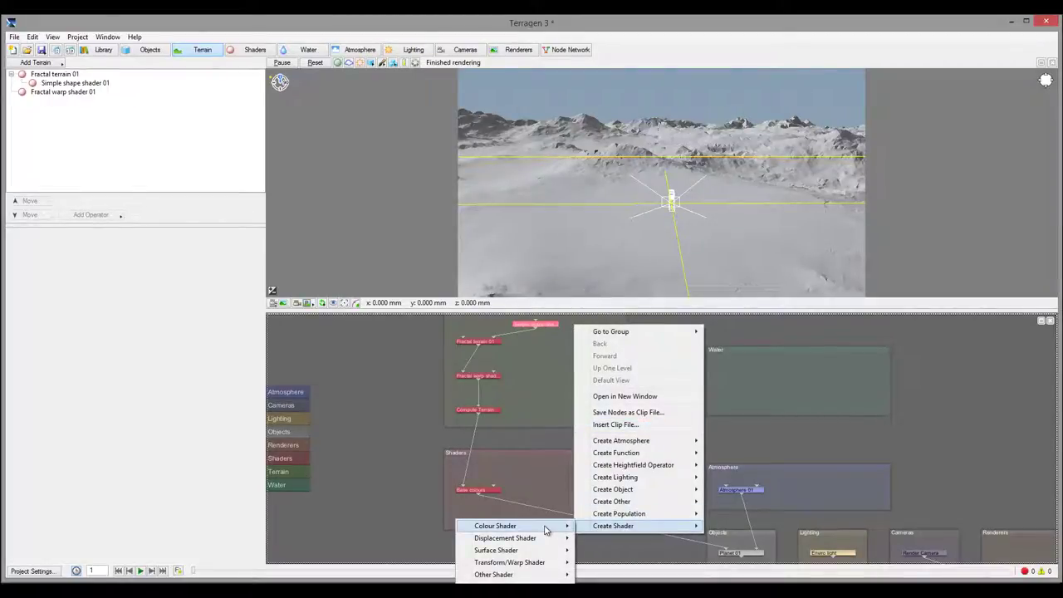
pyautogui.moveTo(546, 529)
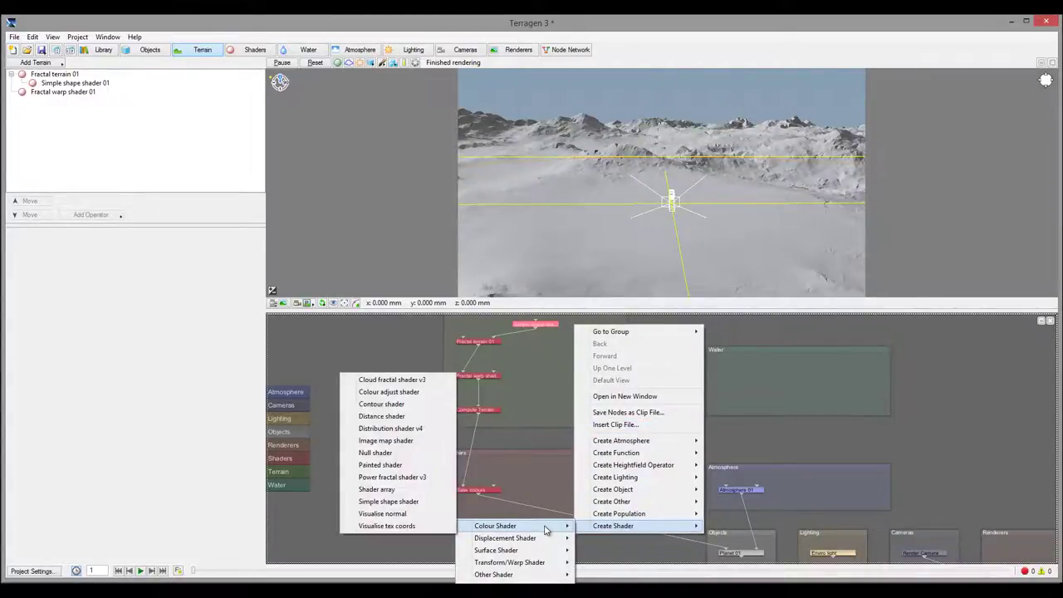
pyautogui.click(427, 423)
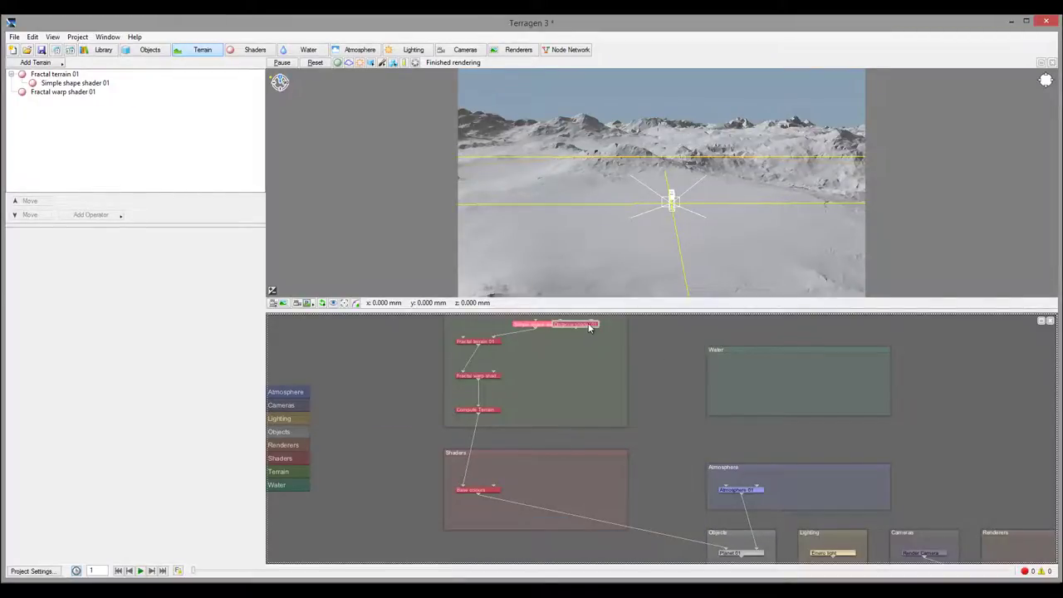
pyautogui.moveTo(586, 328); pyautogui.dragTo(608, 345)
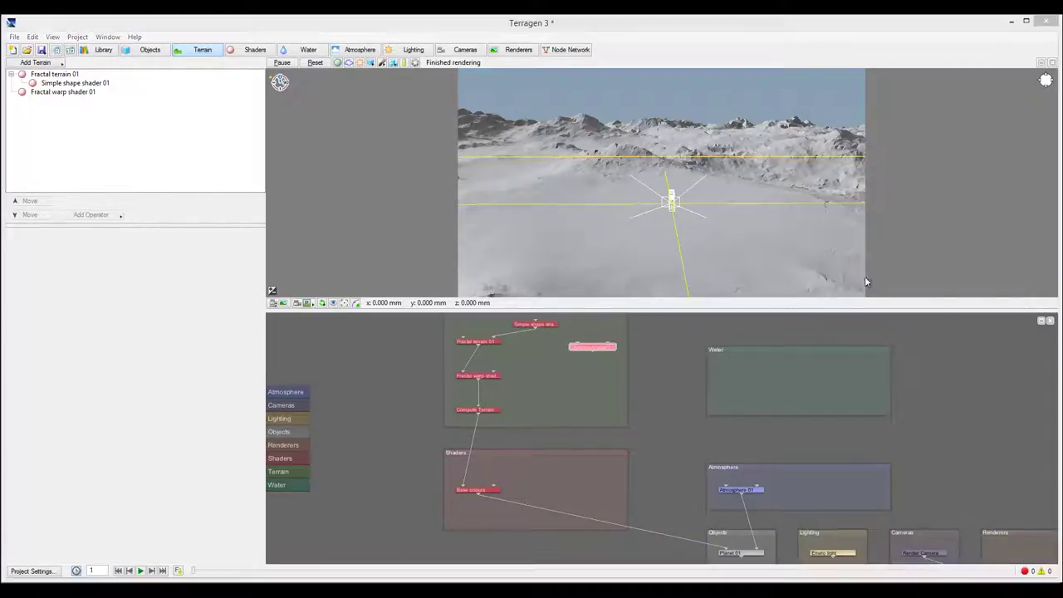
pyautogui.click(591, 347)
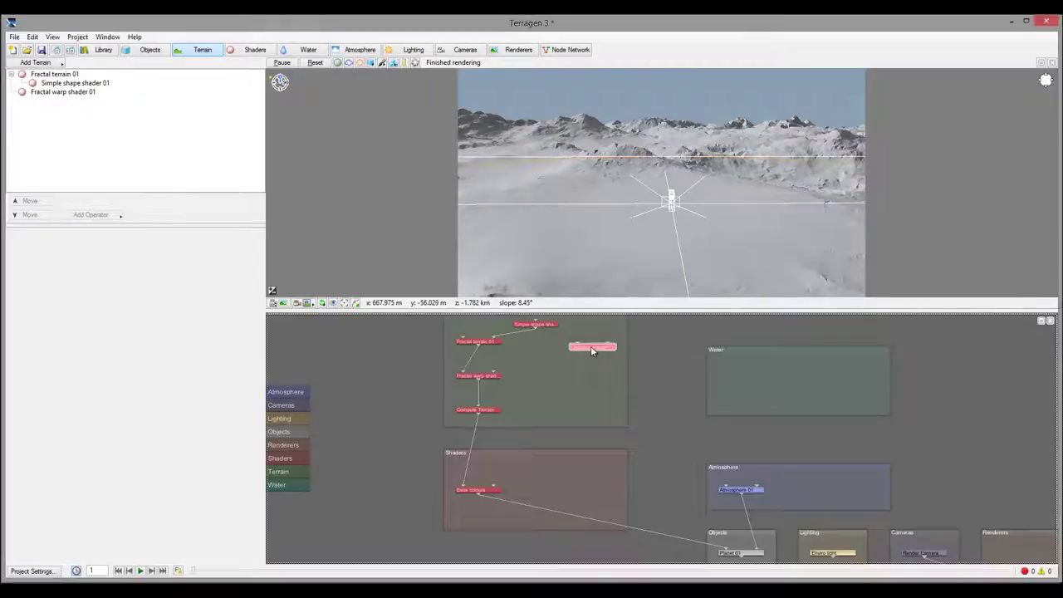
pyautogui.doubleClick(591, 346)
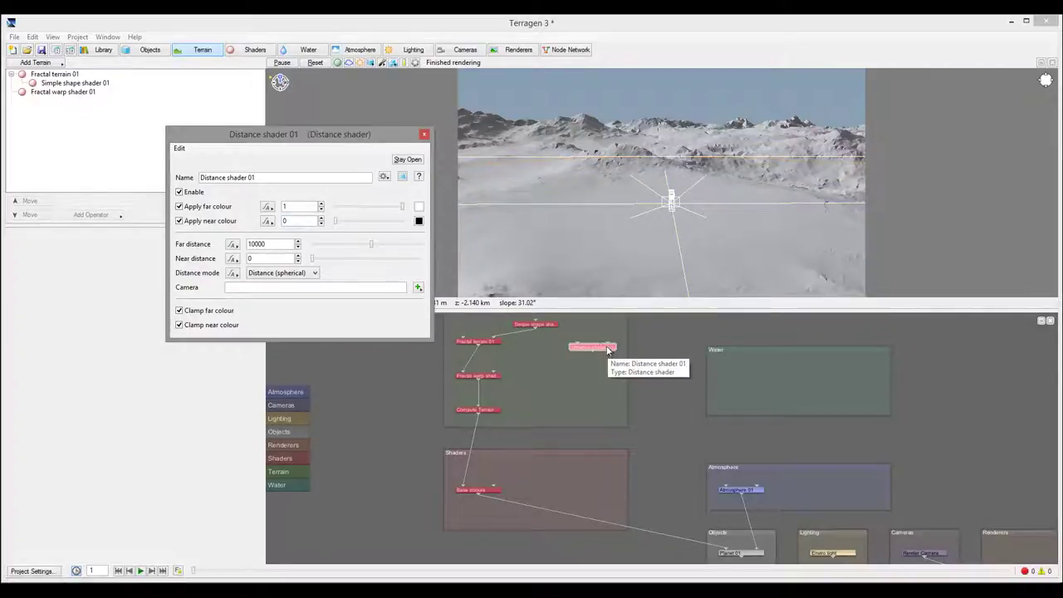
# Replace the Simple shape shader with Distance shader 01 on Fractal terrain 01's mask input
pyautogui.moveTo(348, 139); pyautogui.dragTo(278, 184)
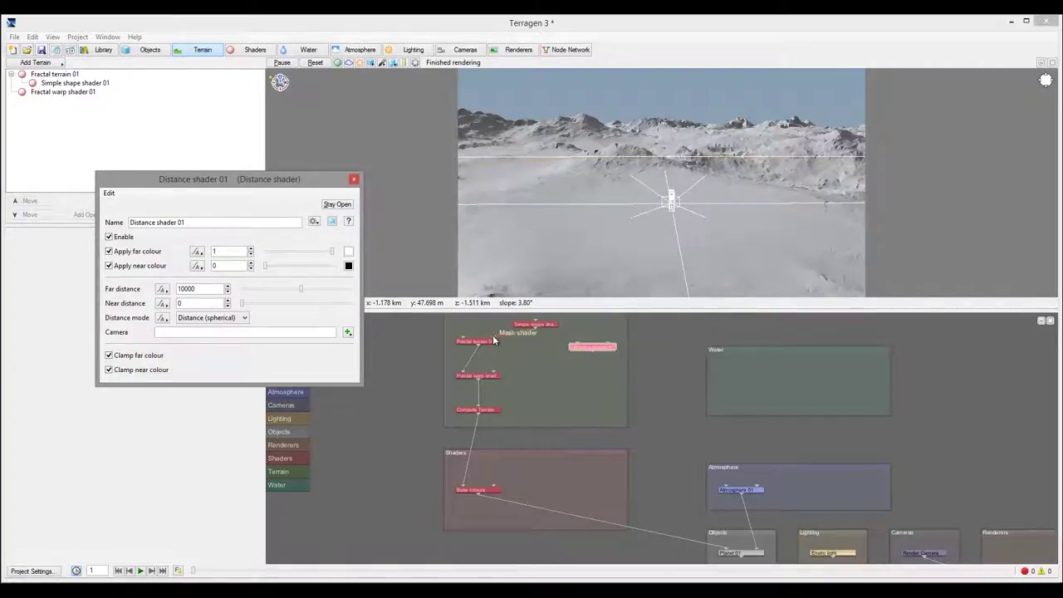
pyautogui.moveTo(510, 332); pyautogui.dragTo(532, 331)
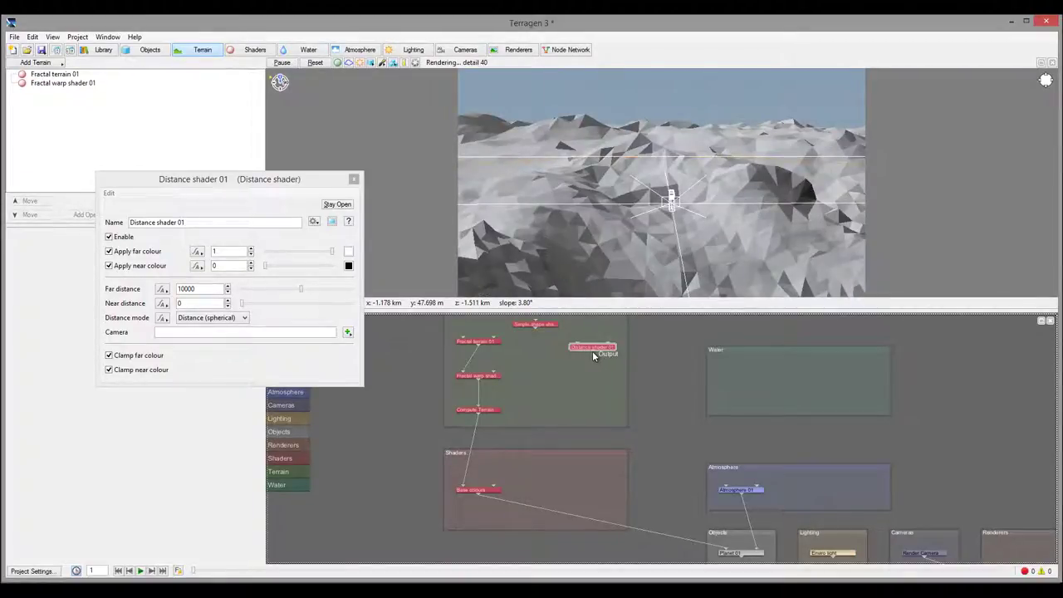
pyautogui.moveTo(594, 355); pyautogui.dragTo(499, 340)
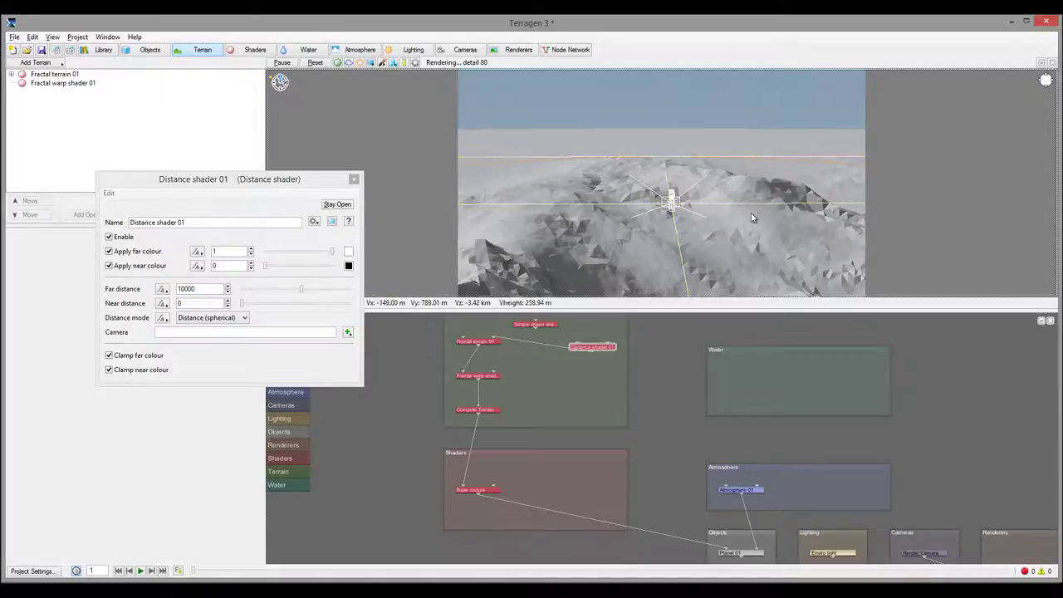
pyautogui.moveTo(752, 218); pyautogui.dragTo(707, 240)
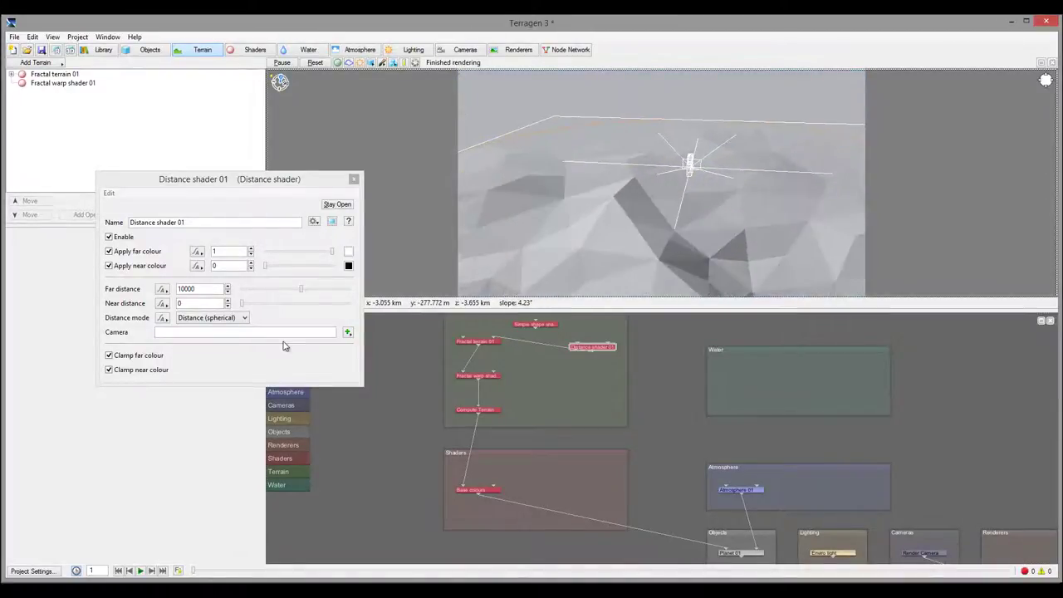
# Untick Invert mask on Fractal terrain 01, then reselect Distance shader 01 to show its parameters
pyautogui.doubleClick(475, 341)
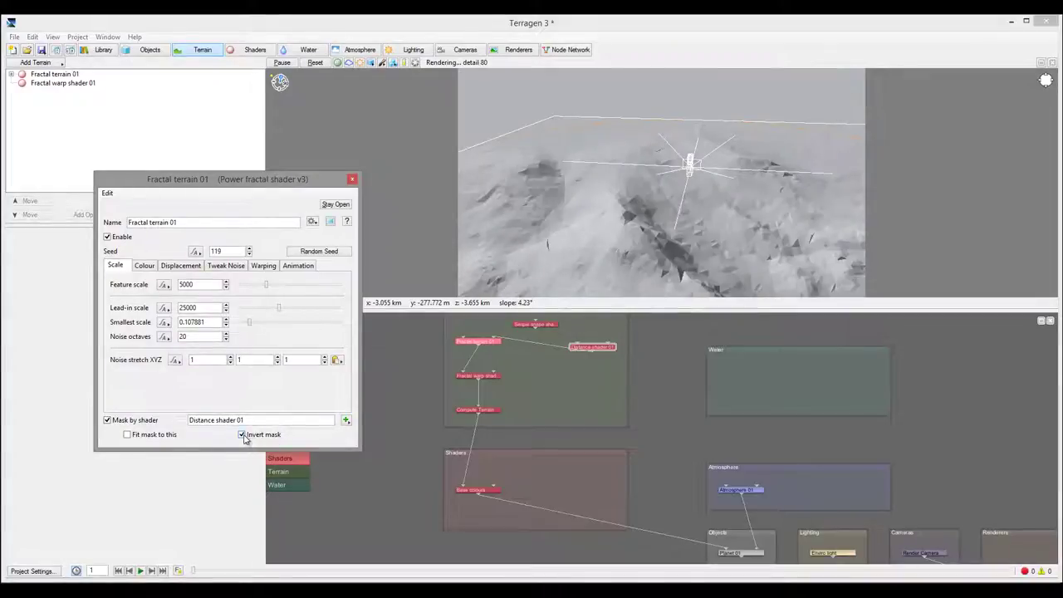
pyautogui.click(242, 435)
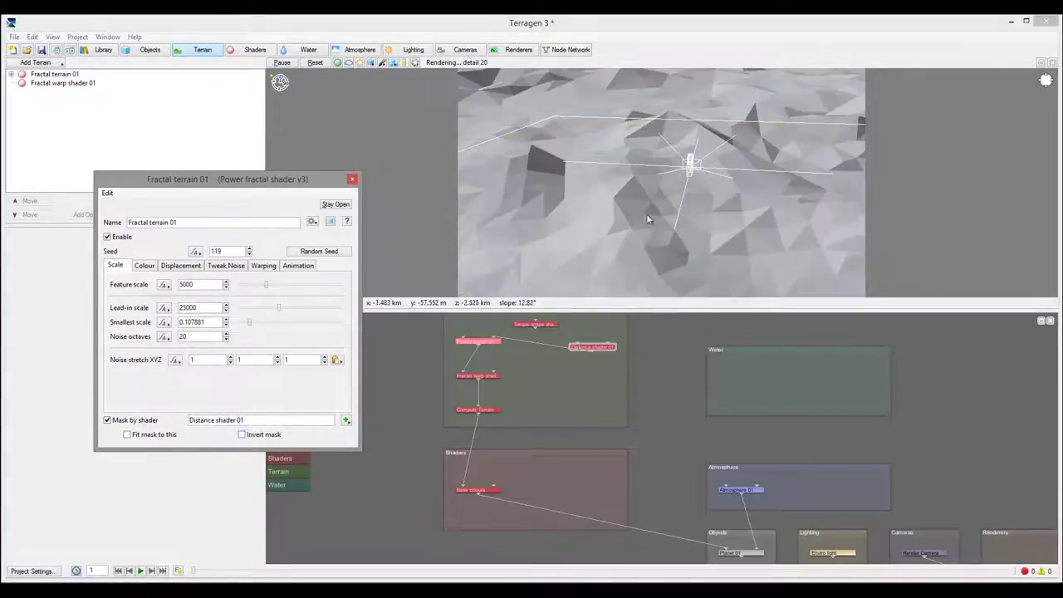
pyautogui.scroll(5, 673, 166)
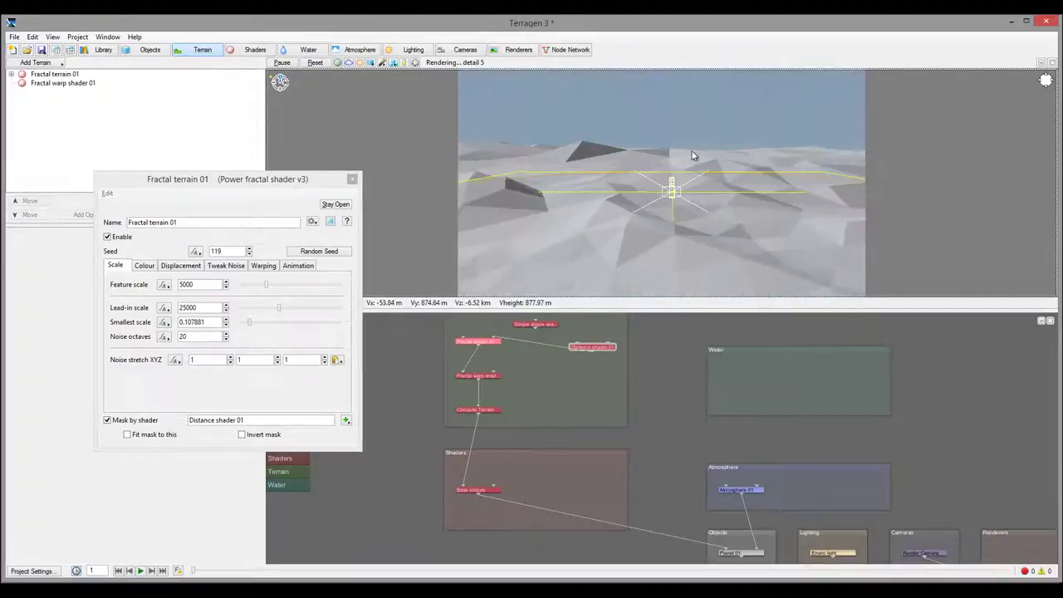
pyautogui.moveTo(607, 349); pyautogui.dragTo(602, 338)
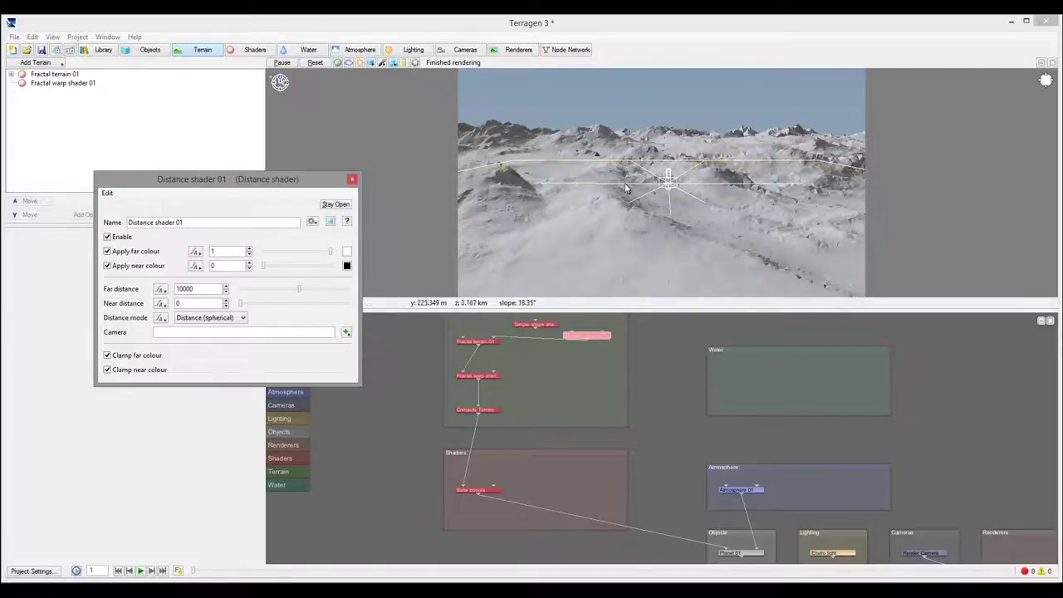
# Create Camera 01 via Create Object > Camera, link it to Distance shader 01, and reopen the shader
pyautogui.click(353, 179)
pyautogui.rightClick(599, 319)
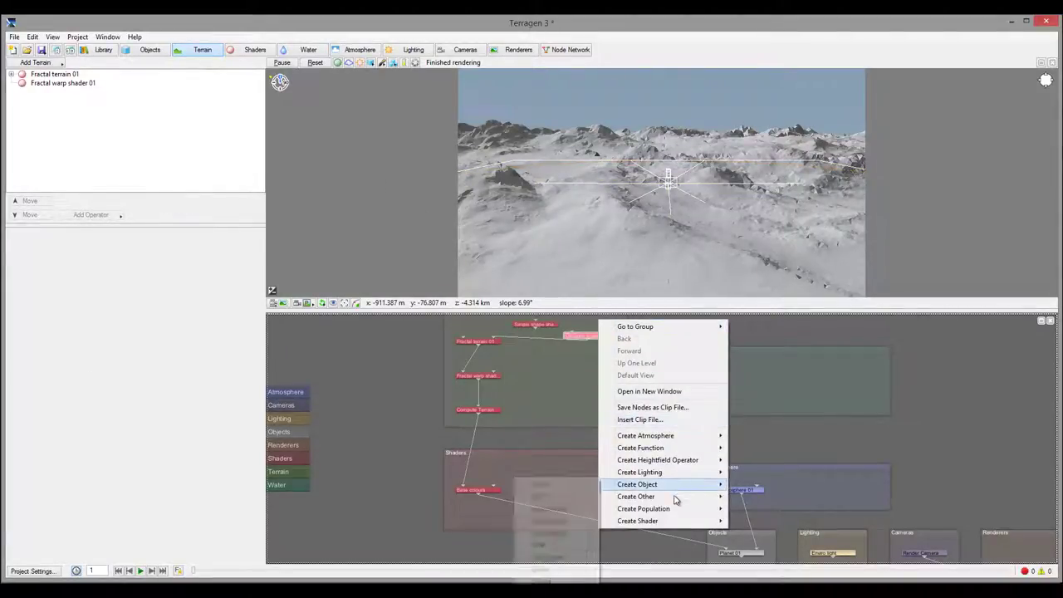
pyautogui.click(541, 499)
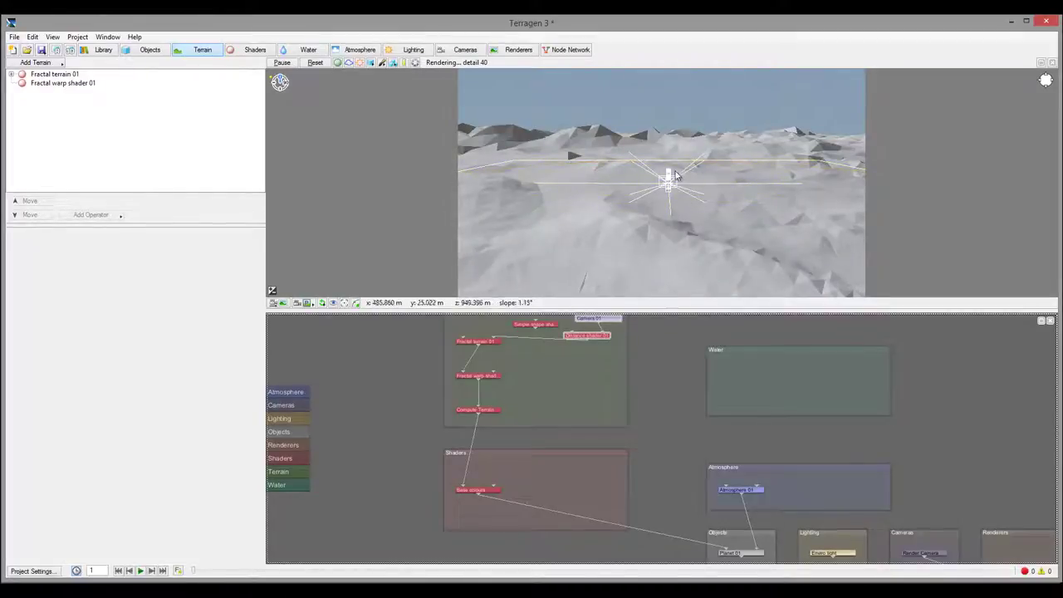
pyautogui.moveTo(597, 383); pyautogui.dragTo(529, 405)
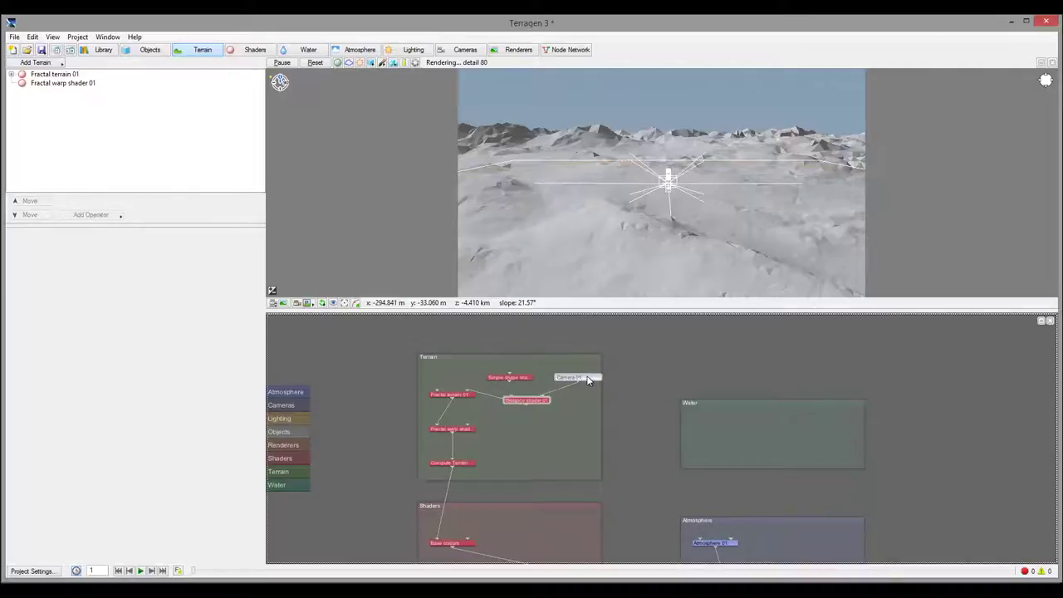
pyautogui.doubleClick(532, 401)
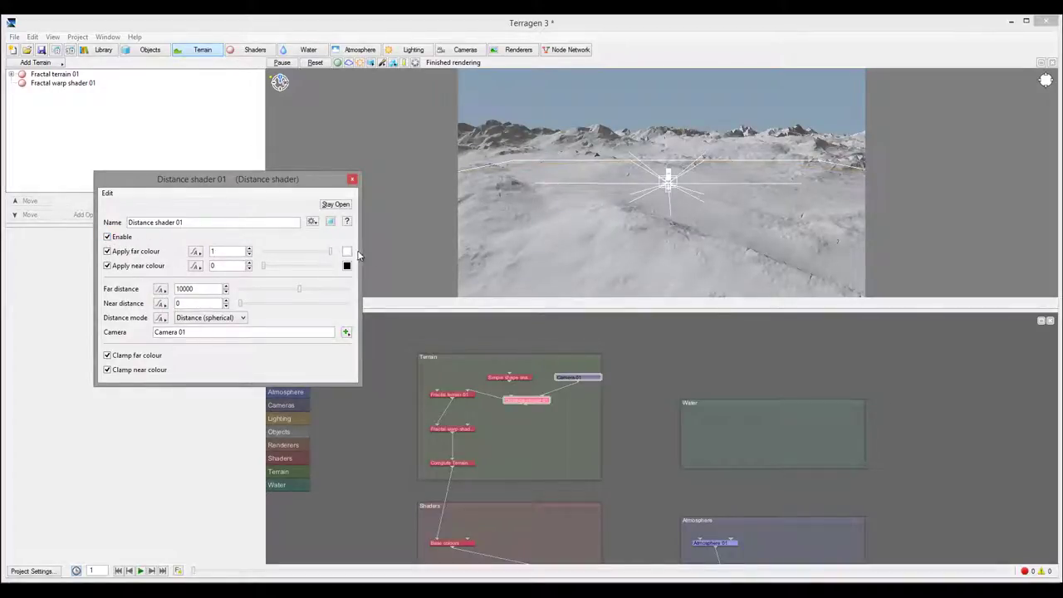
# Set the Distance shader's far colour to 1, near colour to 0, and near distance to about 9150.63
pyautogui.moveTo(328, 256); pyautogui.dragTo(282, 257)
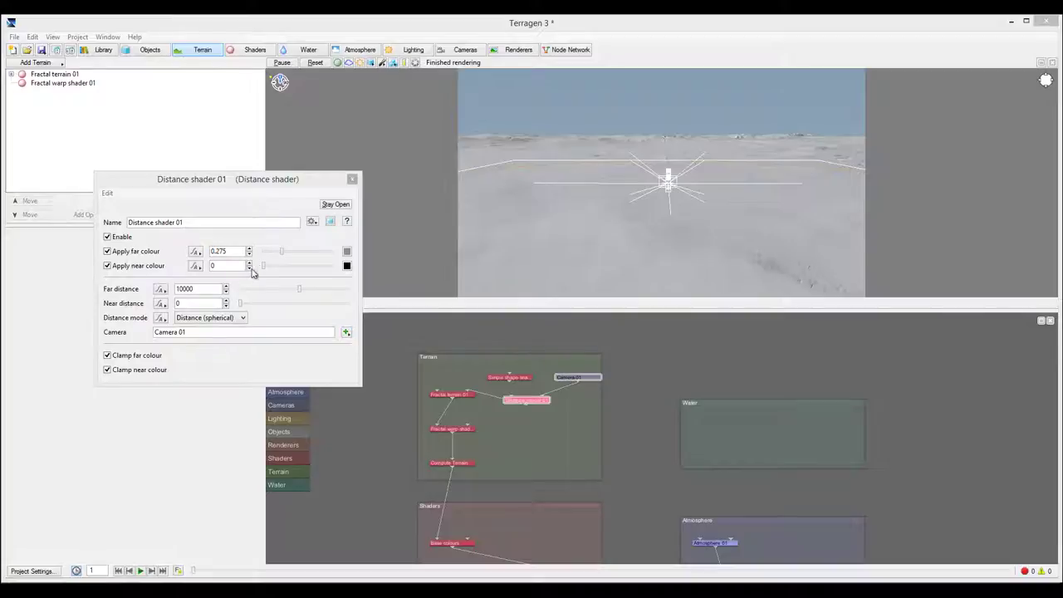
pyautogui.moveTo(264, 271); pyautogui.dragTo(323, 268)
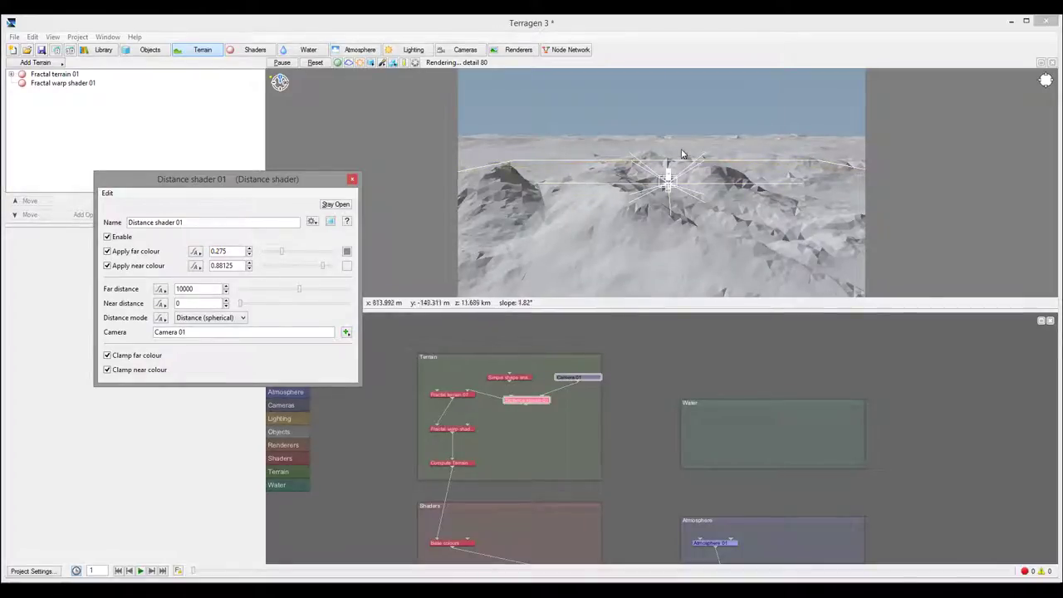
pyautogui.moveTo(320, 270); pyautogui.dragTo(286, 270)
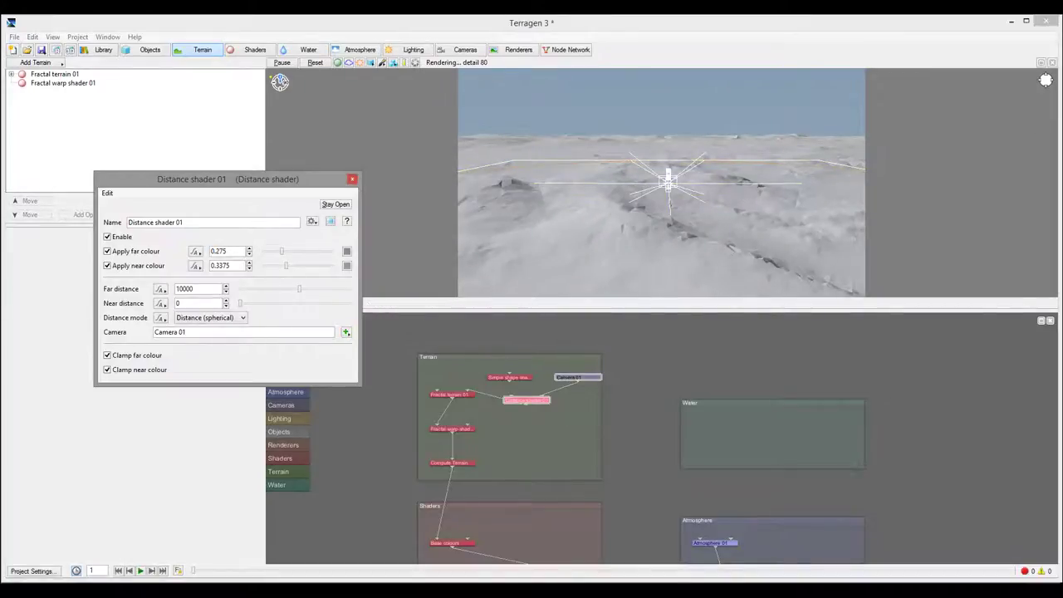
pyautogui.click(770, 182)
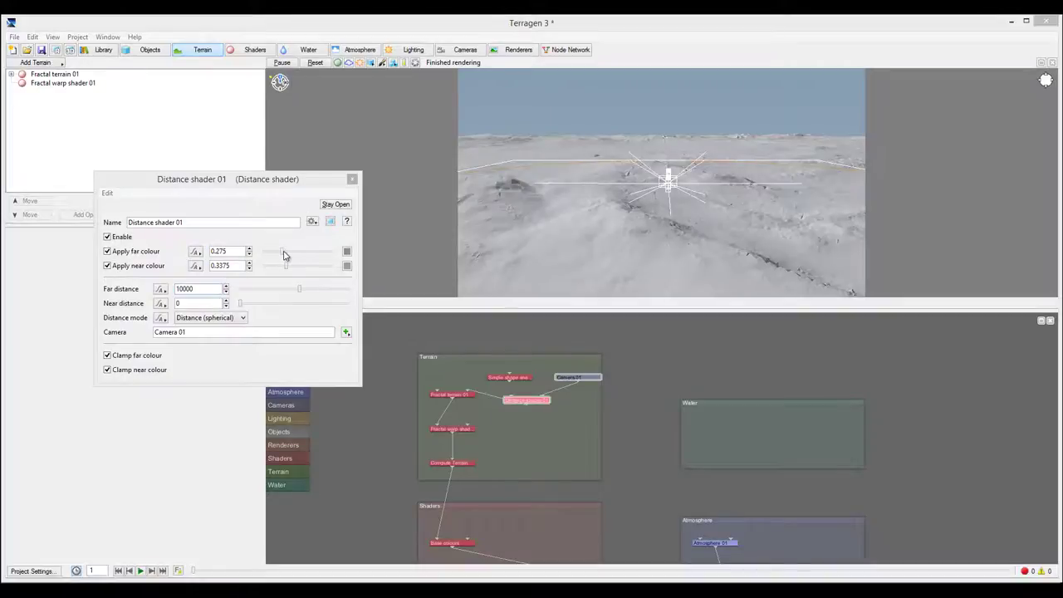
pyautogui.moveTo(284, 255); pyautogui.dragTo(396, 256)
pyautogui.moveTo(287, 266); pyautogui.dragTo(249, 266)
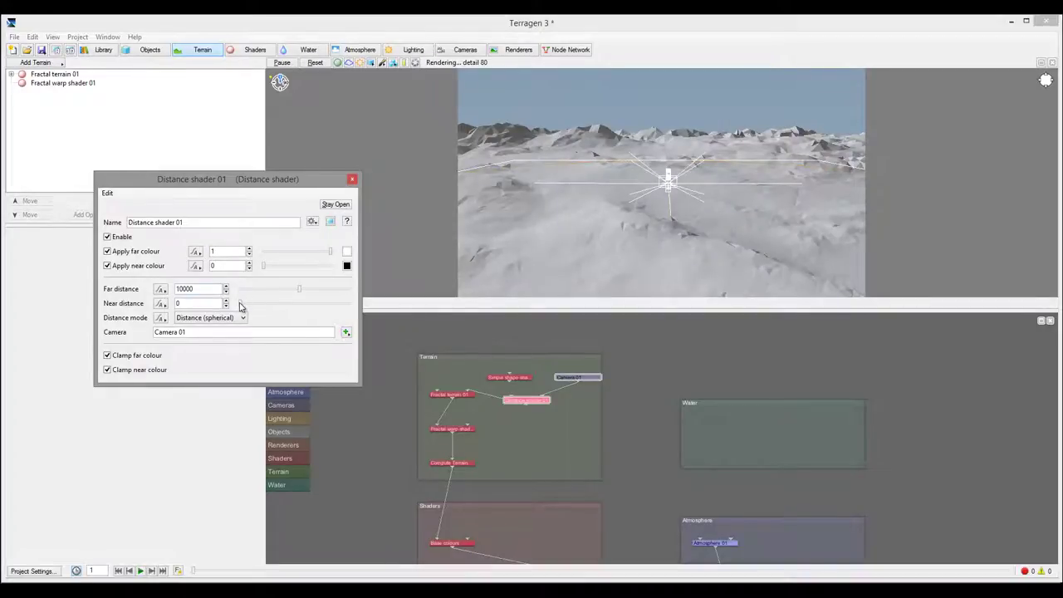
pyautogui.moveTo(239, 307); pyautogui.dragTo(300, 304)
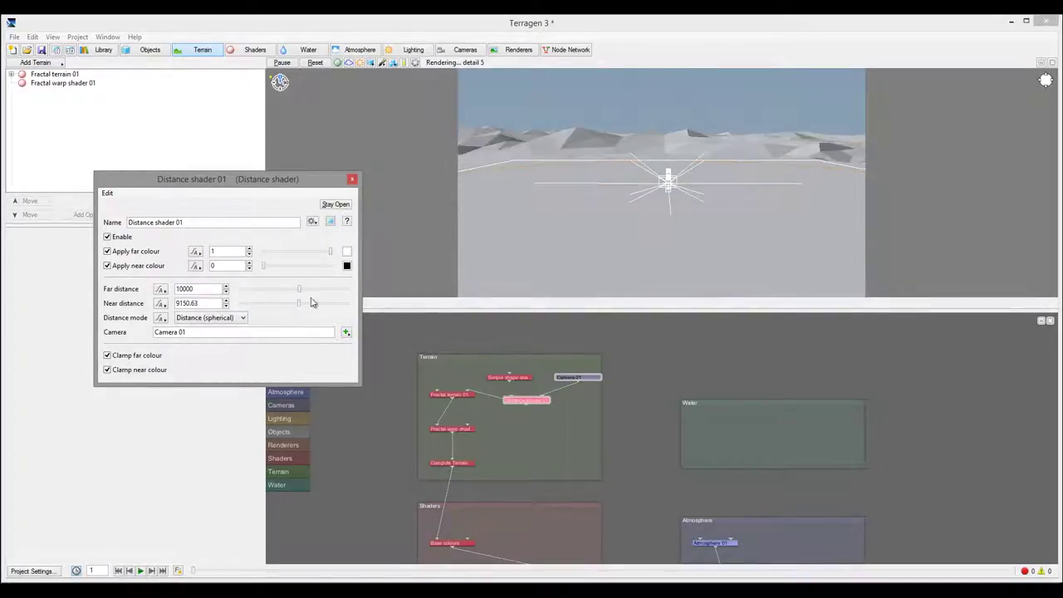
# Orbit the 3D preview to inspect the terrain flattened near the camera
pyautogui.click(626, 214)
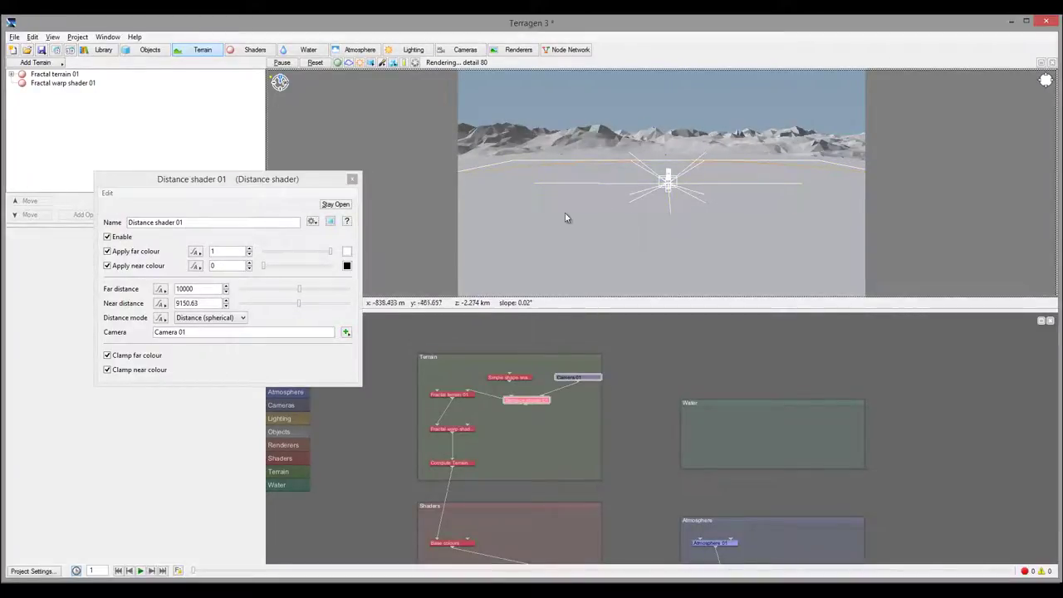
pyautogui.moveTo(707, 218); pyautogui.dragTo(636, 240)
pyautogui.moveTo(568, 124); pyautogui.dragTo(642, 141)
pyautogui.moveTo(657, 211)
pyautogui.mouseDown()
pyautogui.moveTo(653, 173)
pyautogui.moveTo(689, 169)
pyautogui.moveTo(682, 175)
pyautogui.moveTo(716, 190)
pyautogui.moveTo(707, 181)
pyautogui.moveTo(629, 195)
pyautogui.moveTo(743, 182)
pyautogui.moveTo(642, 207)
pyautogui.mouseUp()
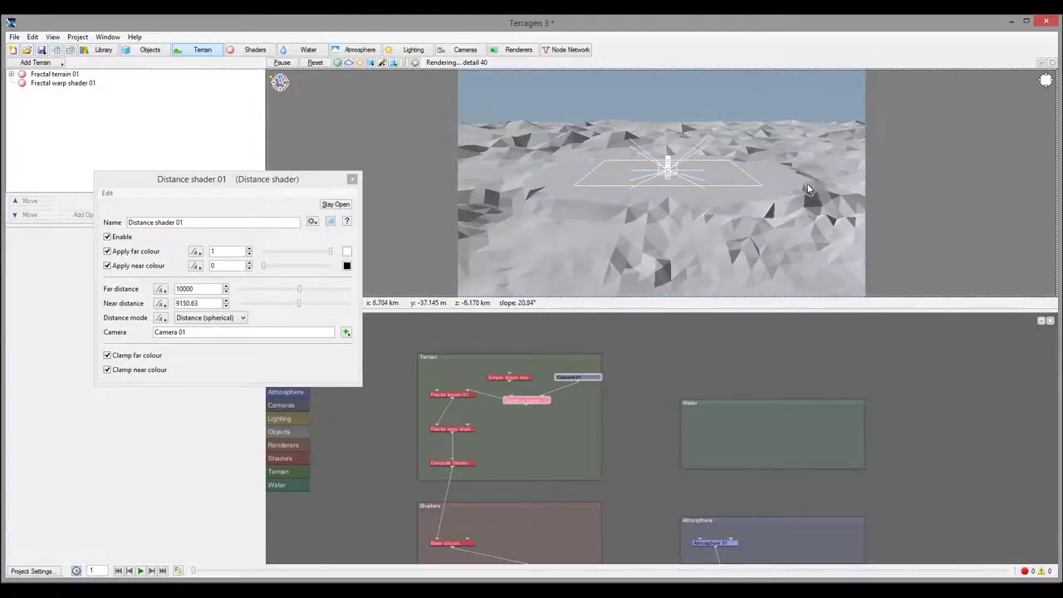
pyautogui.moveTo(681, 232); pyautogui.dragTo(510, 178)
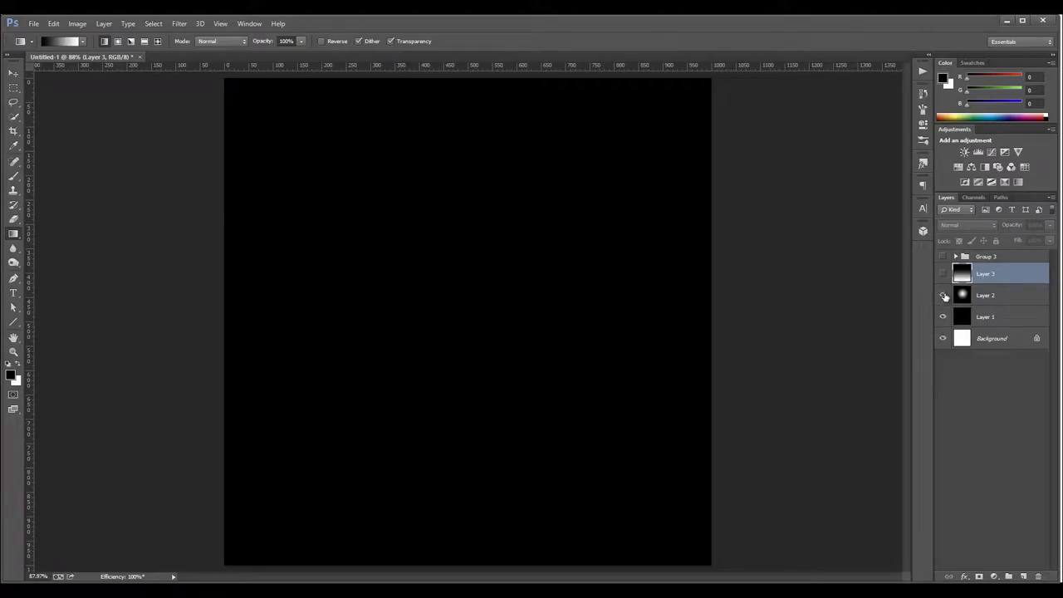
# Make Layer 2's radial white glow visible, then Layer 3's black-to-white vertical gradient
pyautogui.click(944, 296)
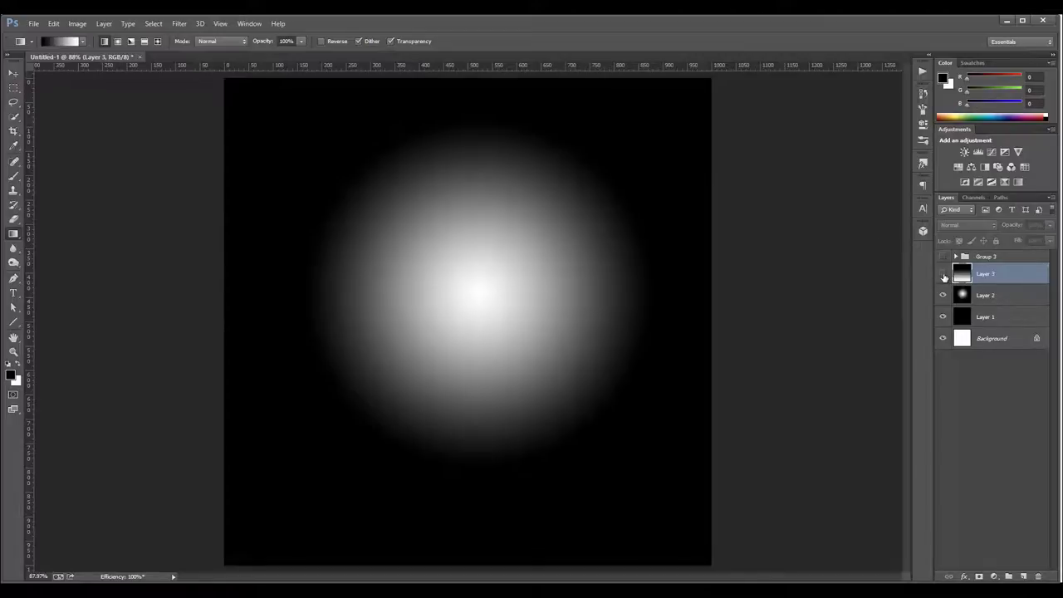
pyautogui.click(944, 275)
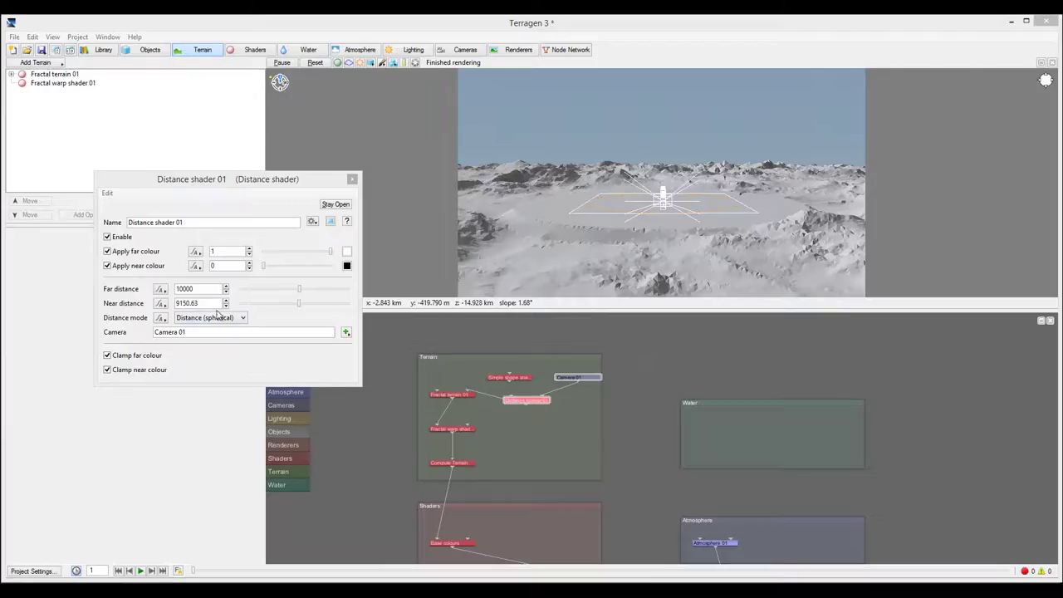
pyautogui.click(220, 318)
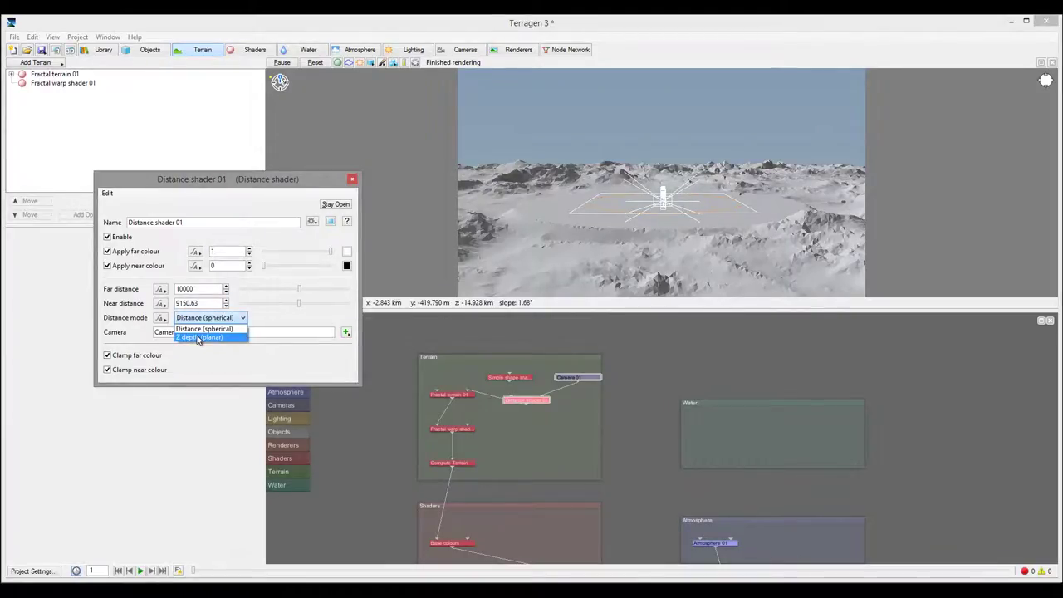
pyautogui.click(201, 329)
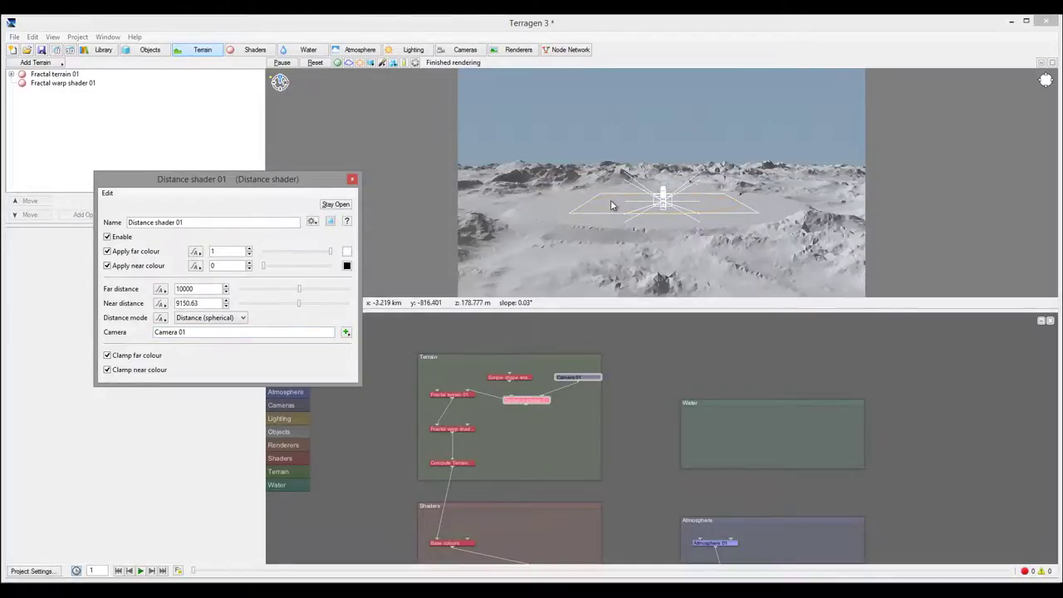
pyautogui.moveTo(651, 216); pyautogui.dragTo(703, 200)
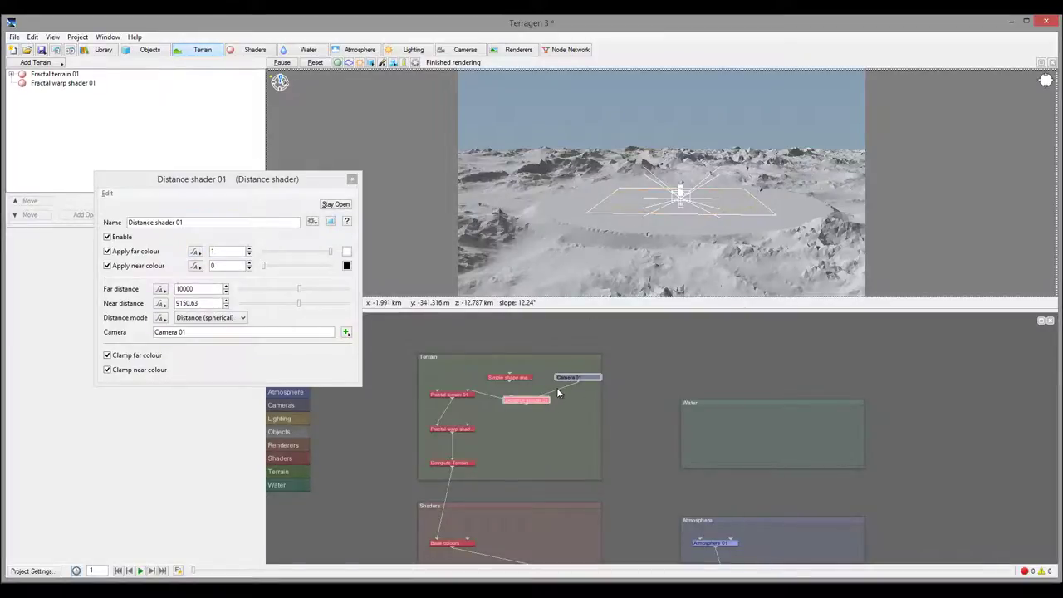
# Shift Camera 01 sideways along its X axis and close the Distance shader 01 settings
pyautogui.rightClick(441, 174)
pyautogui.moveTo(515, 316)
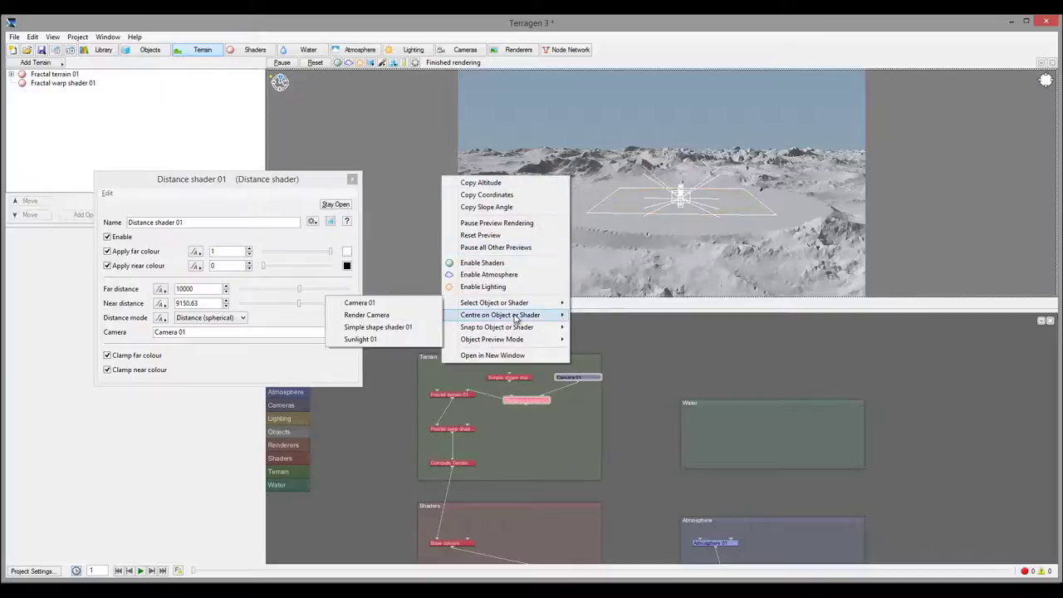
pyautogui.click(385, 305)
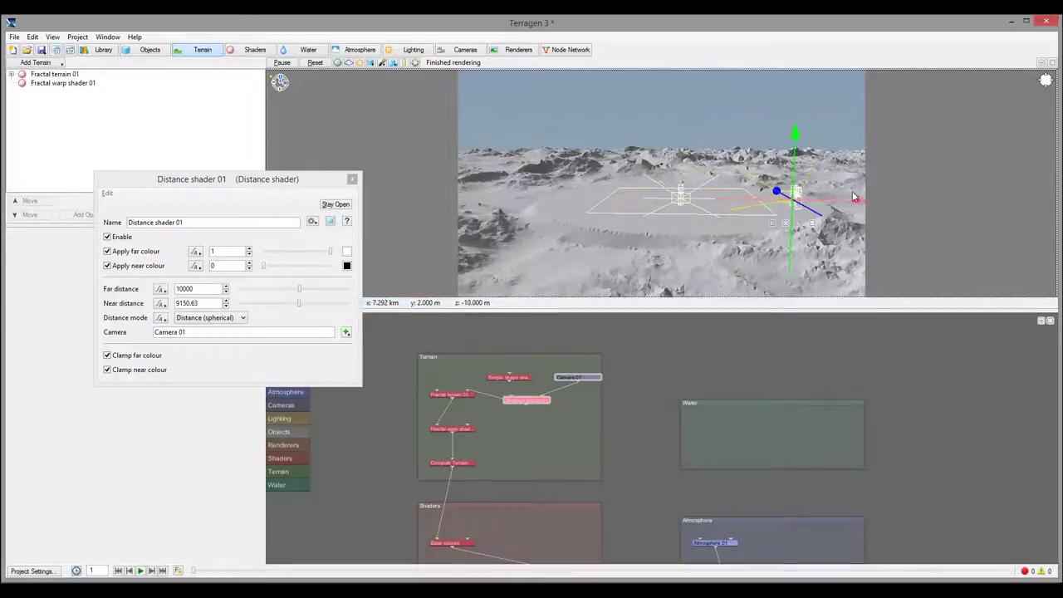
pyautogui.moveTo(860, 197); pyautogui.dragTo(835, 197)
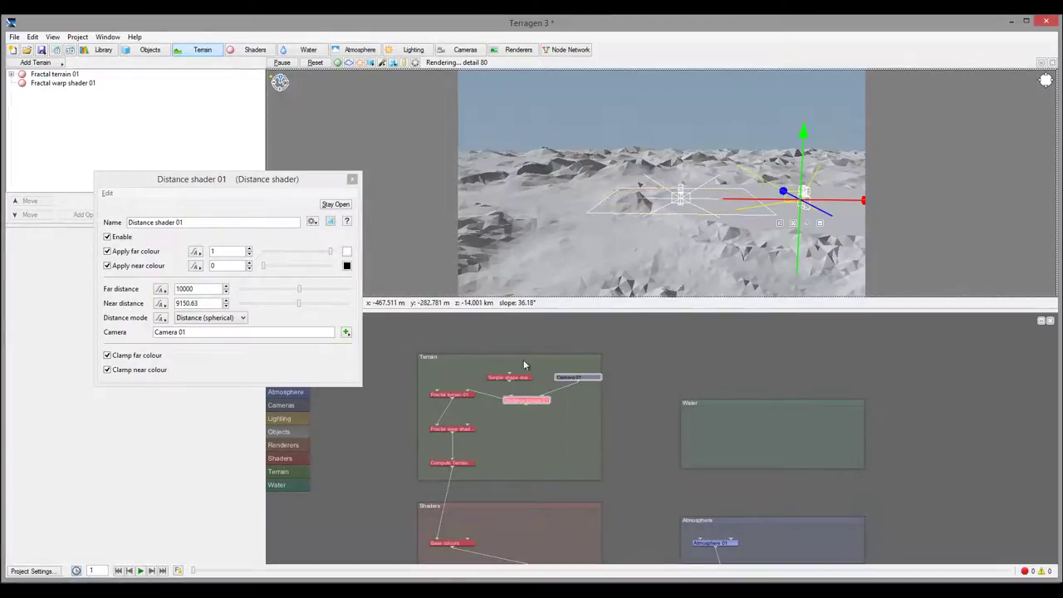
pyautogui.click(354, 180)
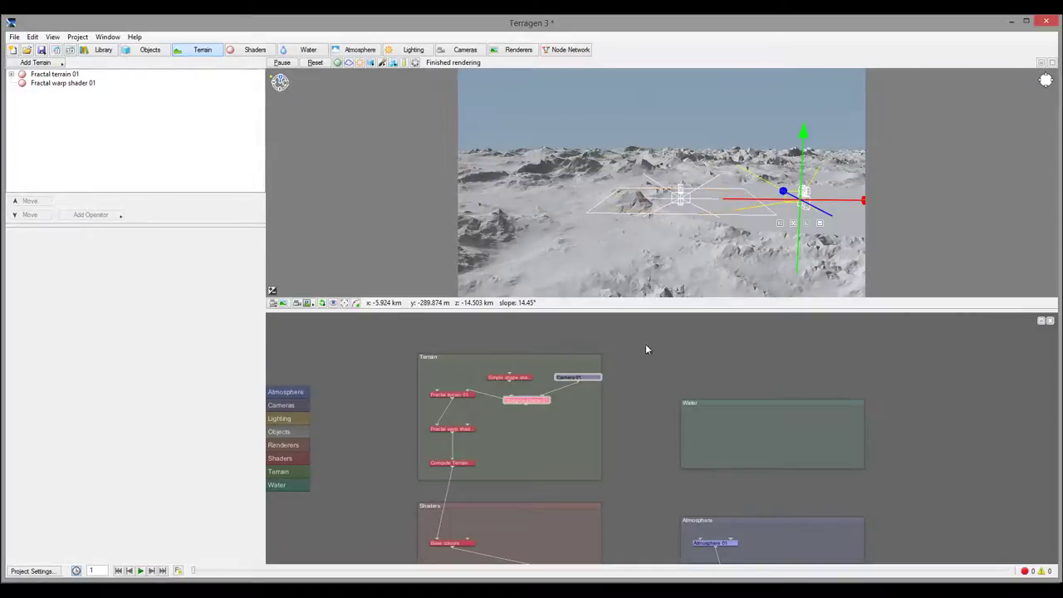
# Reconnect Fractal terrain 01's mask input to Simple shape shader 01 instead of the Distance shader
pyautogui.click(588, 379)
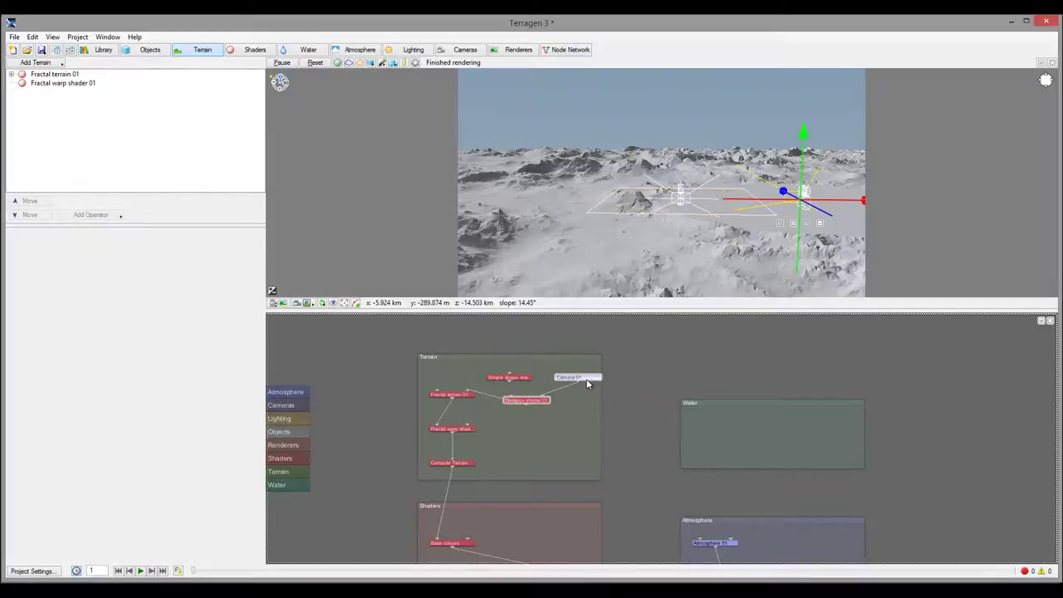
pyautogui.click(536, 400)
pyautogui.moveTo(532, 400); pyautogui.dragTo(484, 374)
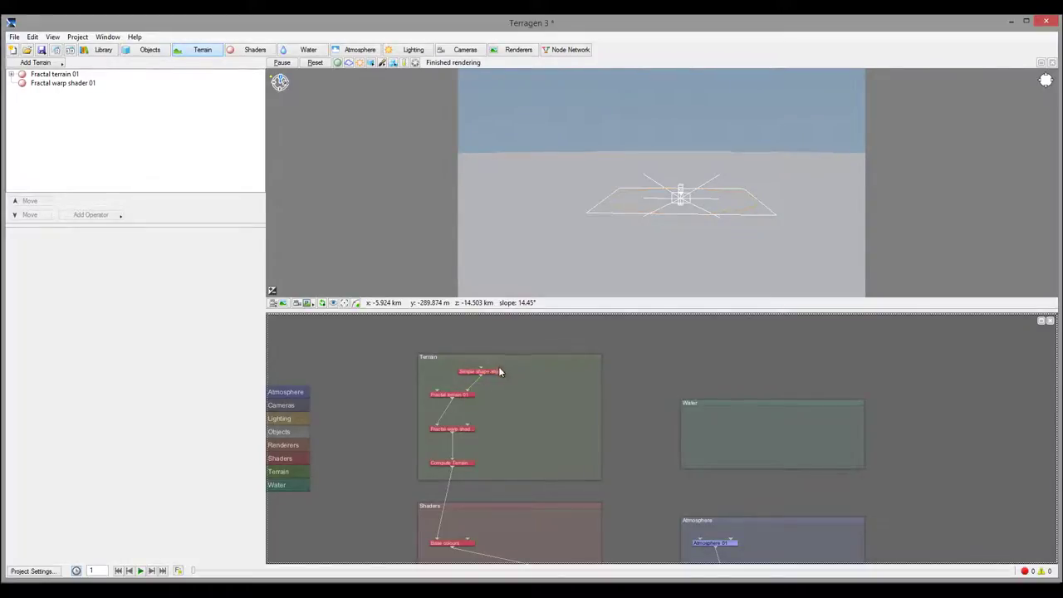
pyautogui.click(496, 370)
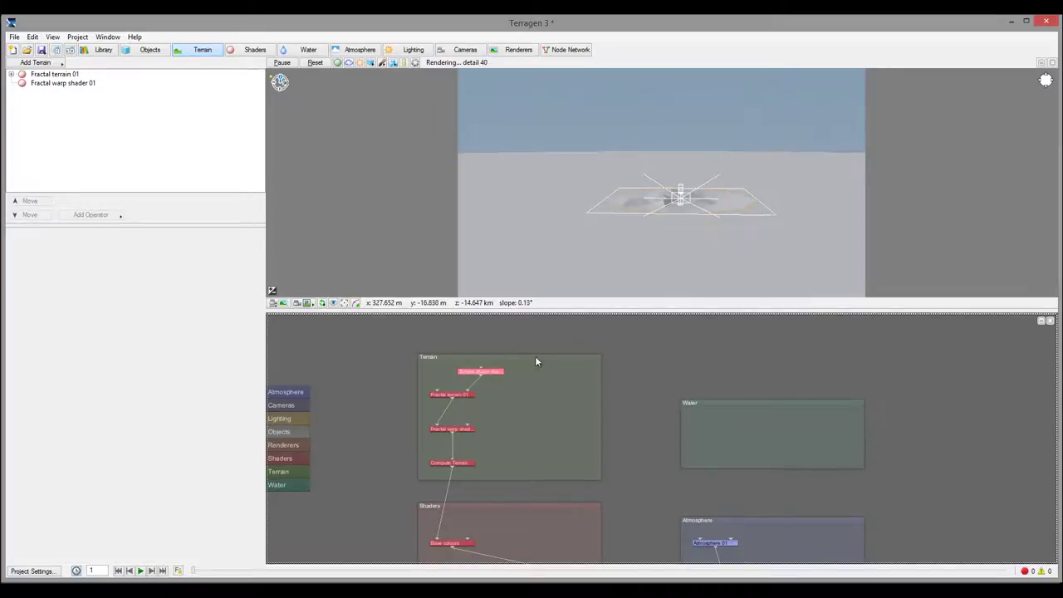
# Enable Invert mask in Fractal terrain 01's settings and close the dialog
pyautogui.doubleClick(451, 395)
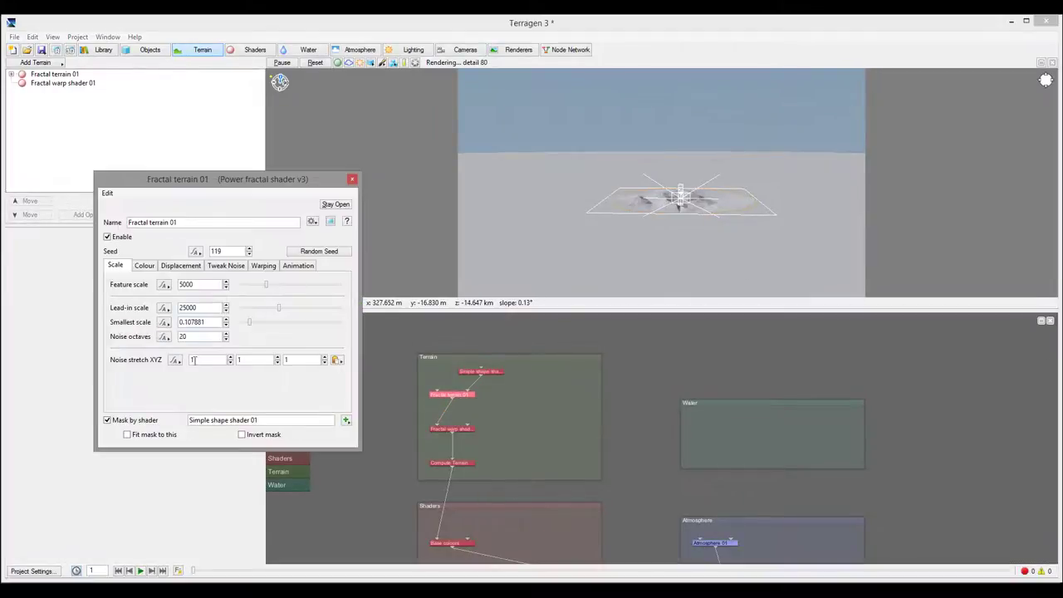
pyautogui.click(242, 434)
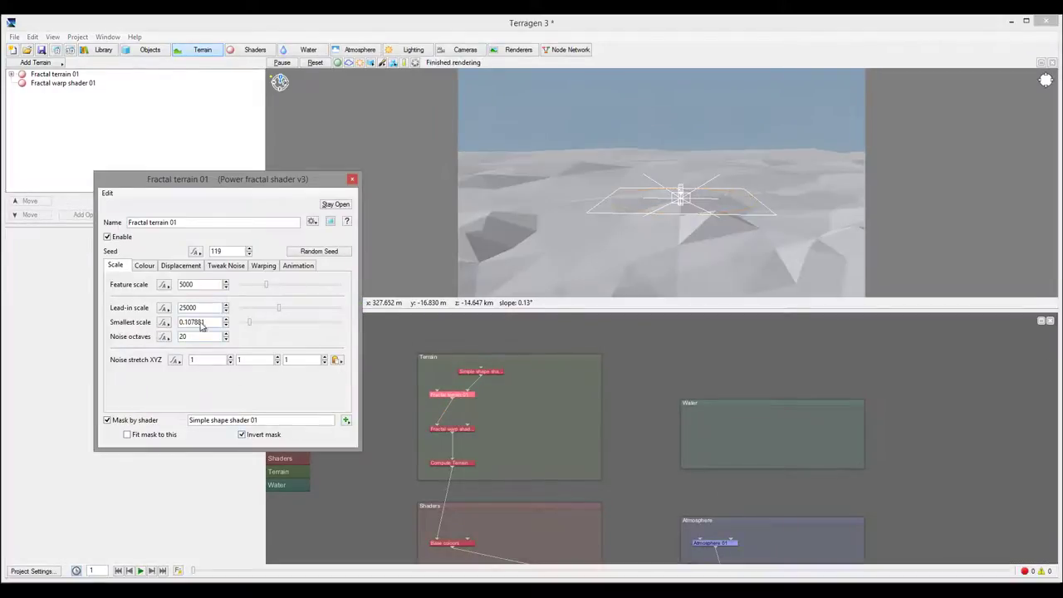
pyautogui.click(352, 179)
pyautogui.scroll(-2, 581, 432)
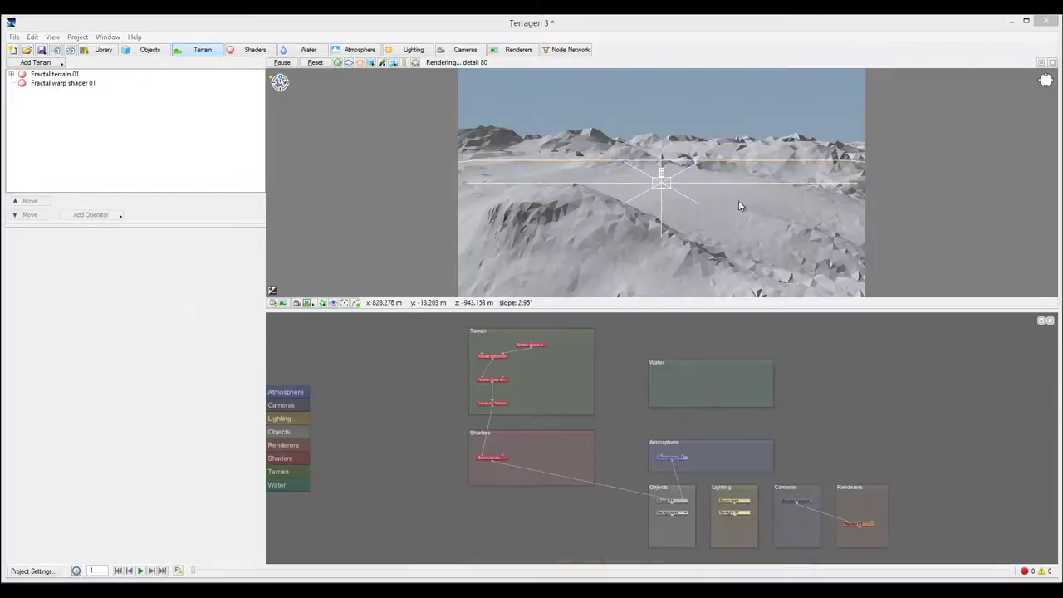
pyautogui.scroll(5, 748, 191)
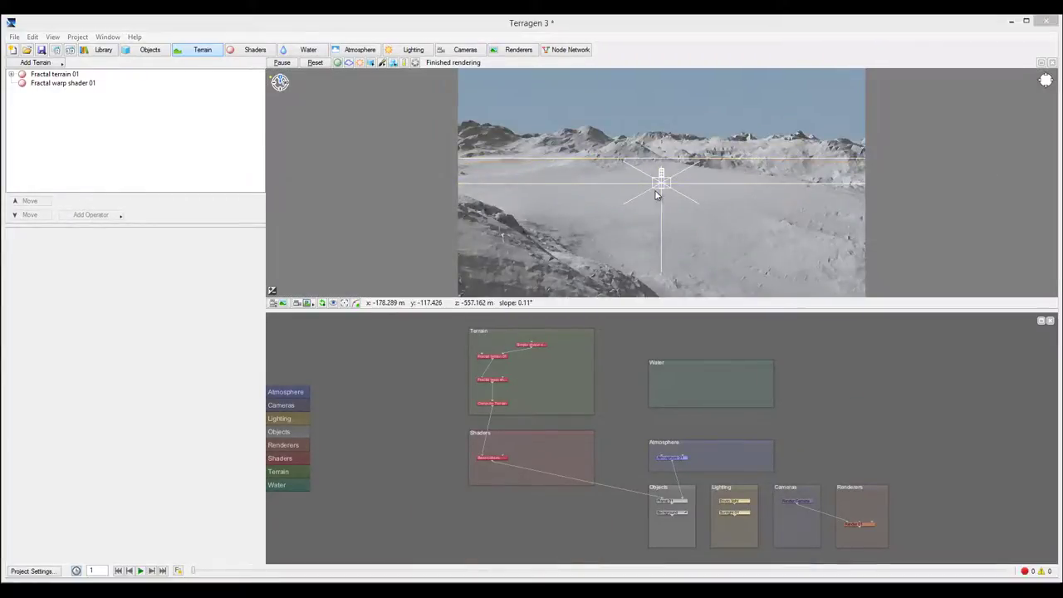
pyautogui.scroll(3, 674, 184)
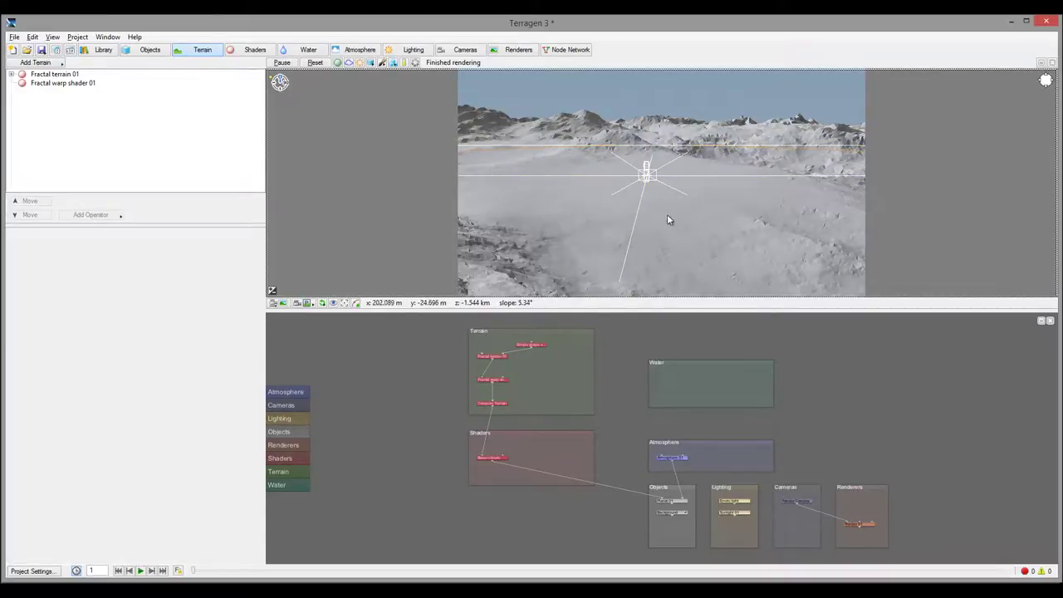
pyautogui.moveTo(666, 211); pyautogui.dragTo(723, 197)
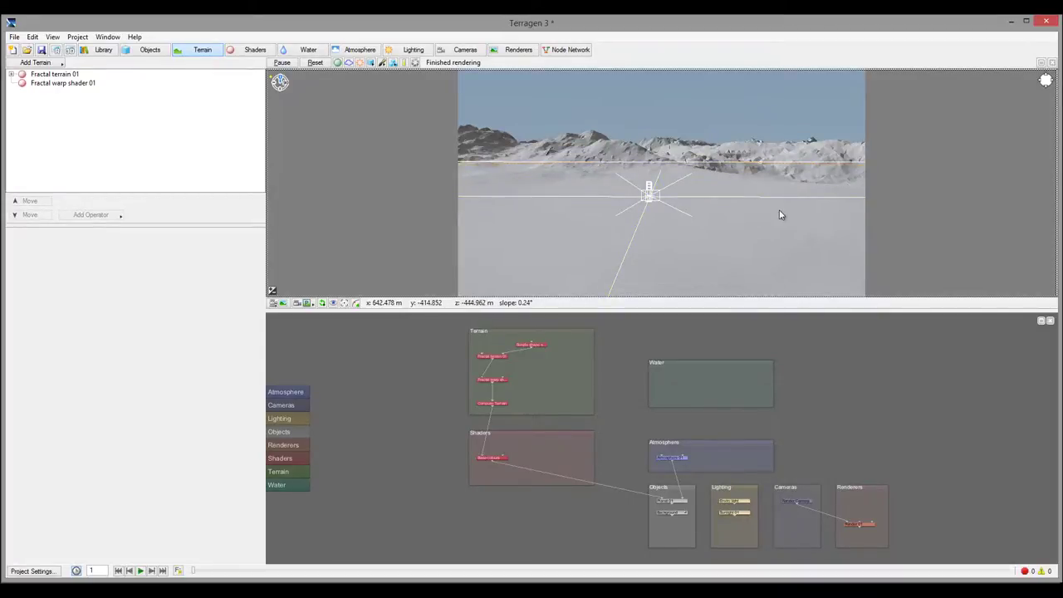
pyautogui.moveTo(778, 214); pyautogui.dragTo(691, 199)
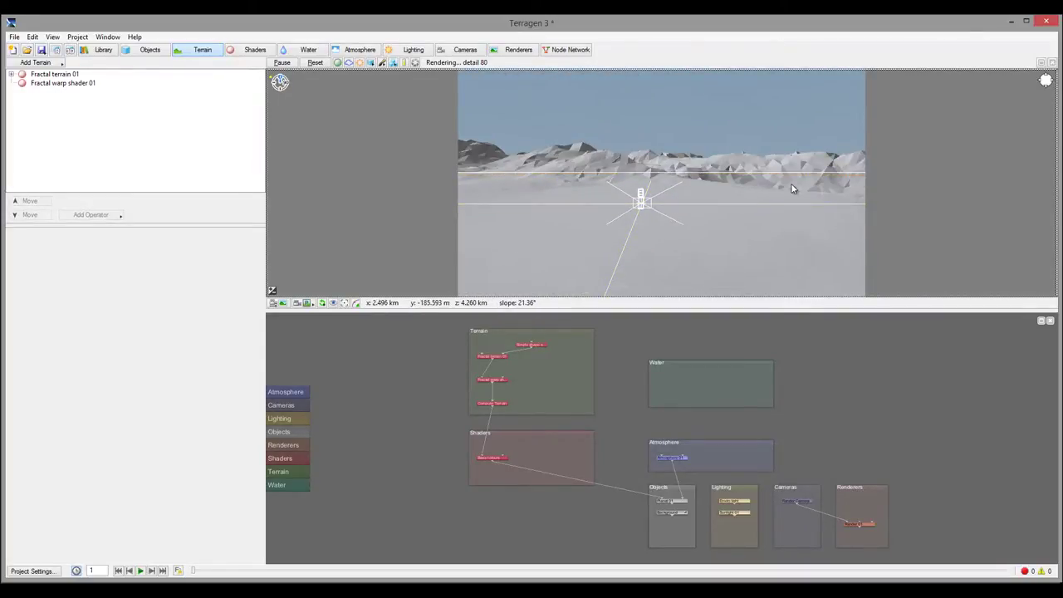
pyautogui.moveTo(726, 244); pyautogui.dragTo(672, 209)
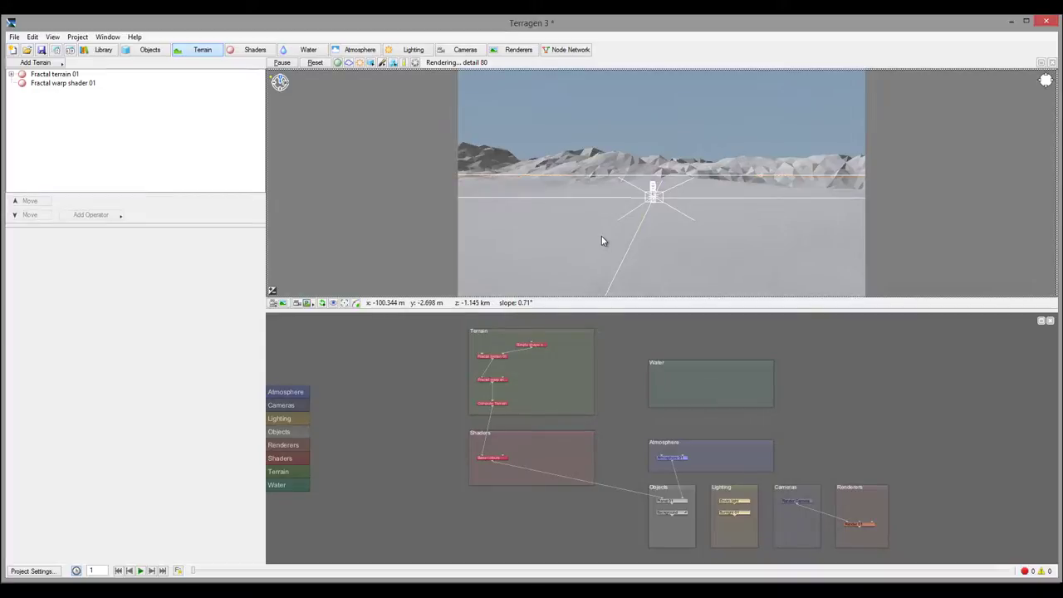
pyautogui.moveTo(605, 221); pyautogui.dragTo(619, 214)
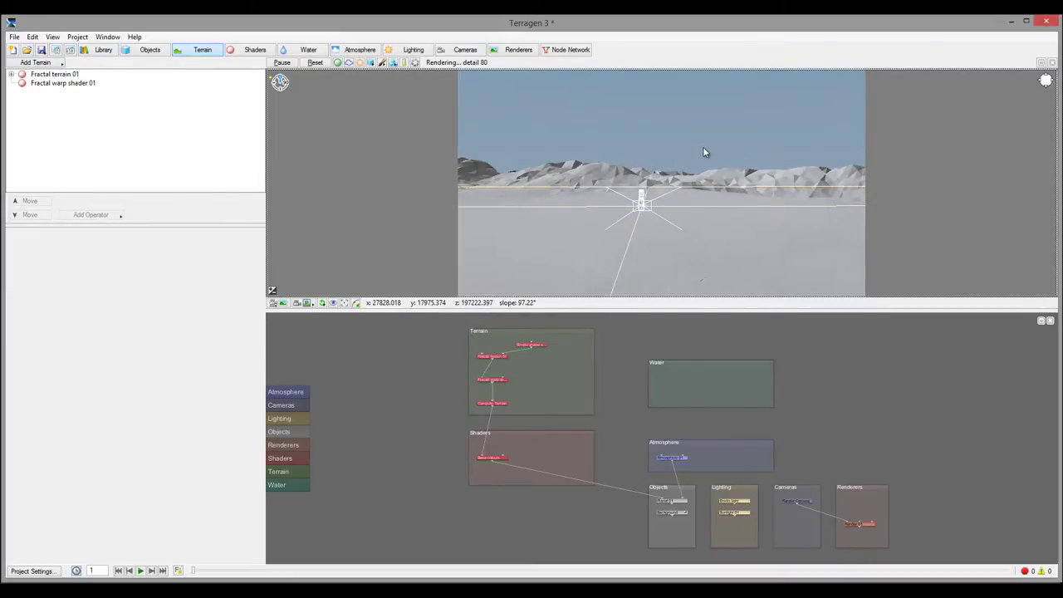
pyautogui.moveTo(705, 230)
pyautogui.mouseDown(button='right')
pyautogui.moveTo(687, 223)
pyautogui.moveTo(698, 221)
pyautogui.mouseUp(button='right')
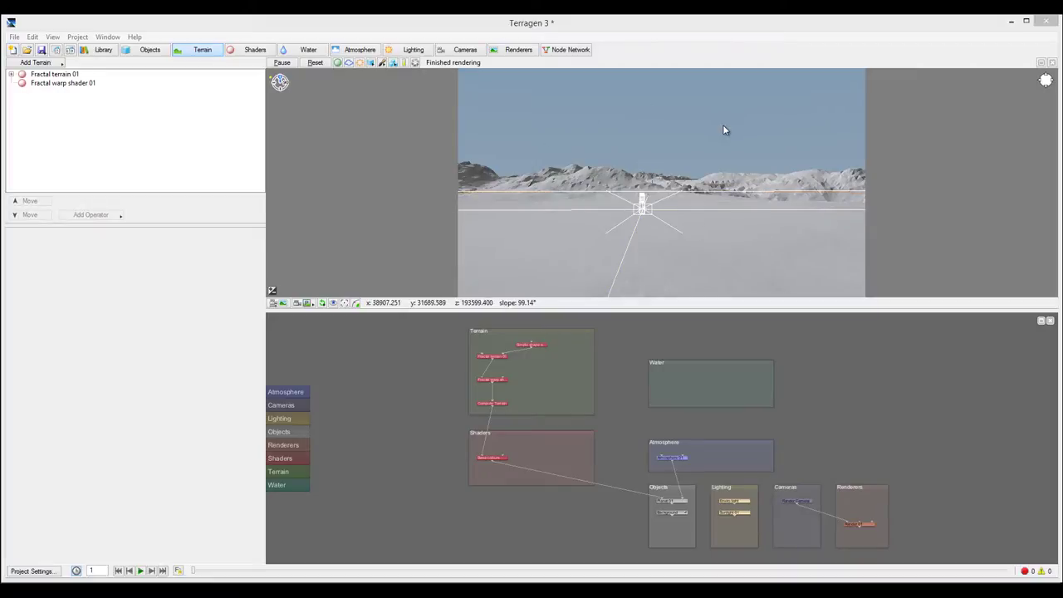
pyautogui.scroll(3, 680, 197)
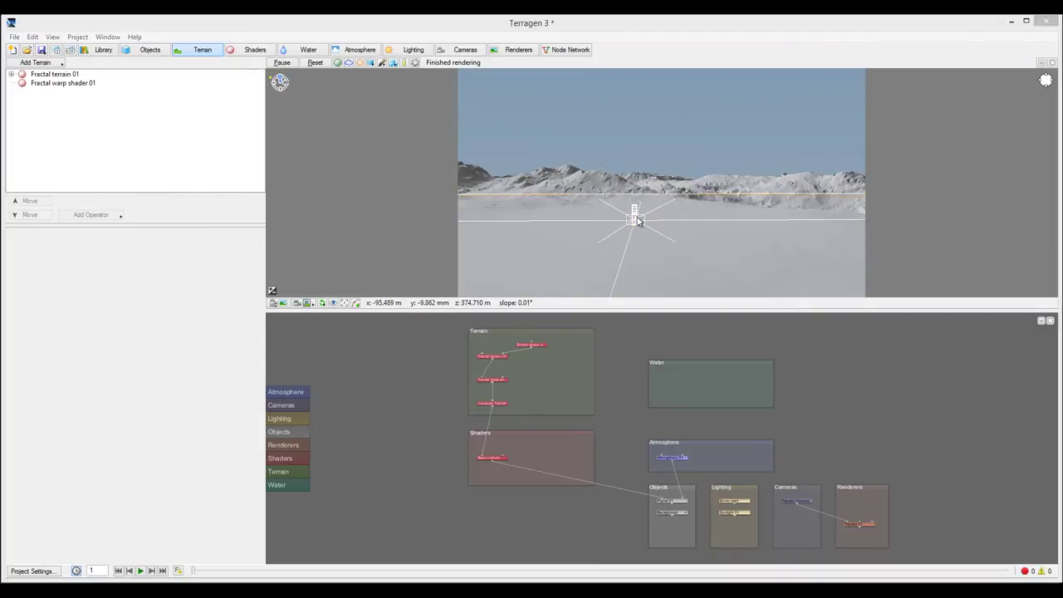
pyautogui.moveTo(639, 217); pyautogui.dragTo(663, 216)
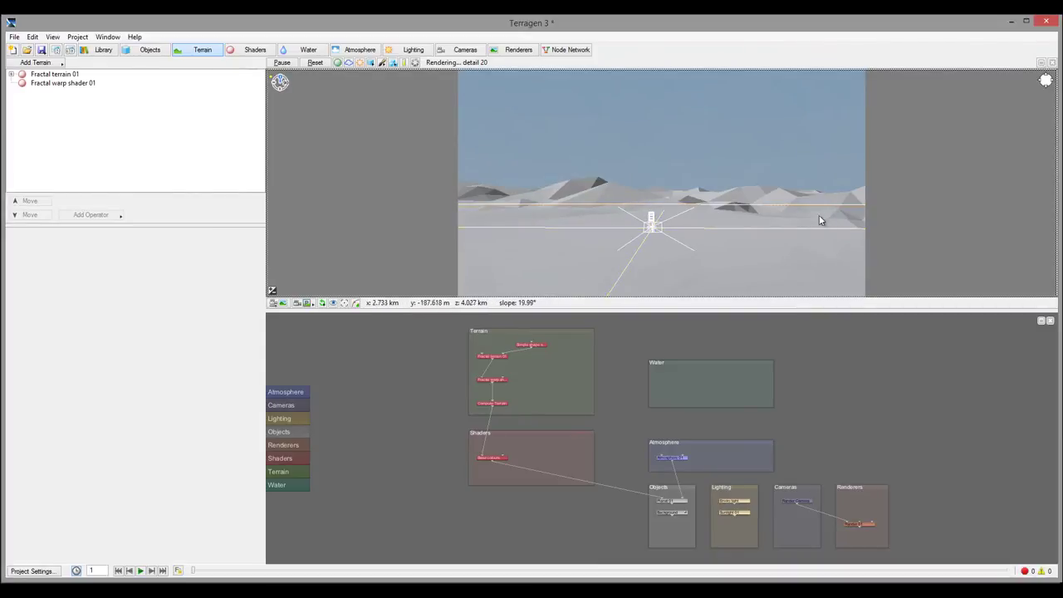